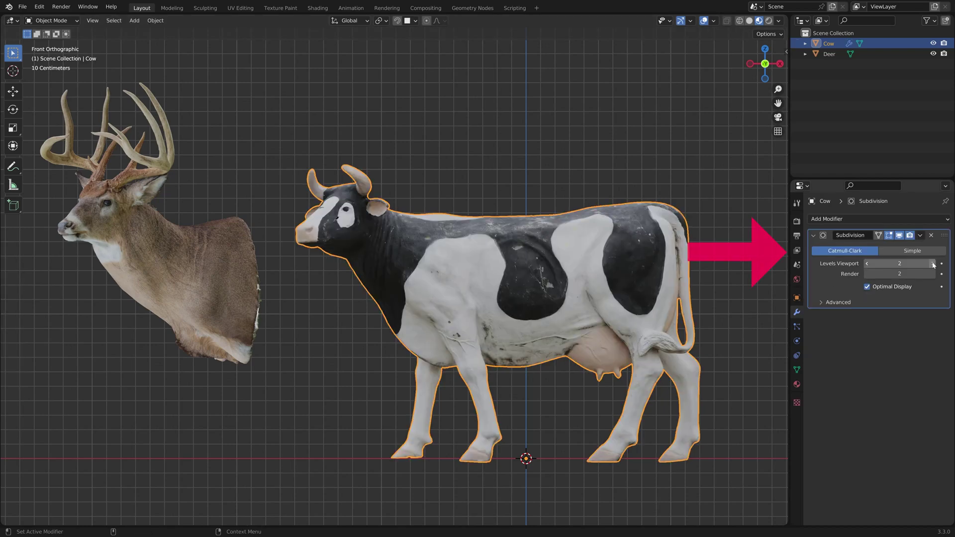
- Apply the Subdivision modifier on the cow
{"action": "left_click", "coordinate": [920, 235]}
{"action": "left_click", "coordinate": [904, 249]}
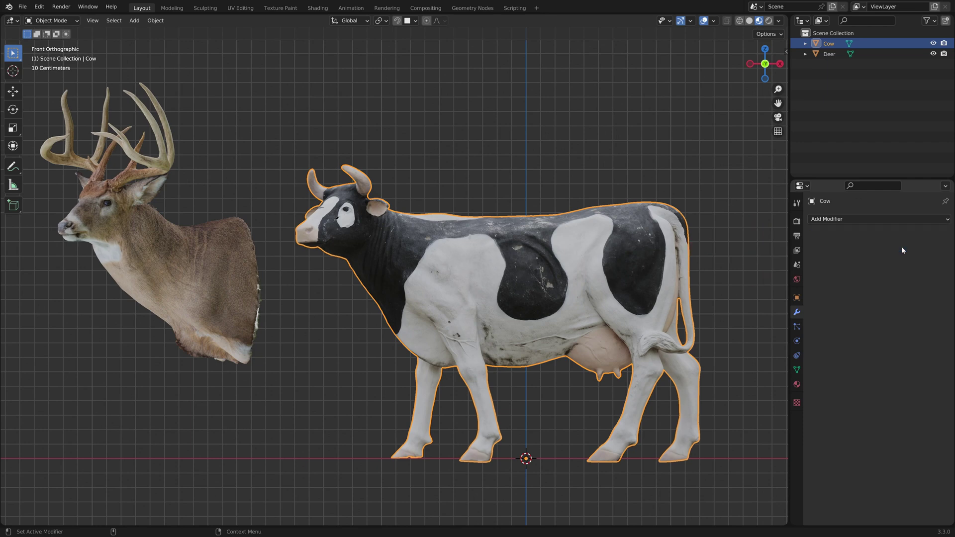
- Merge the deer mesh's duplicate vertices by distance in Edit Mode
{"action": "key", "text": "Tab"}
{"action": "key", "text": "Tab"}
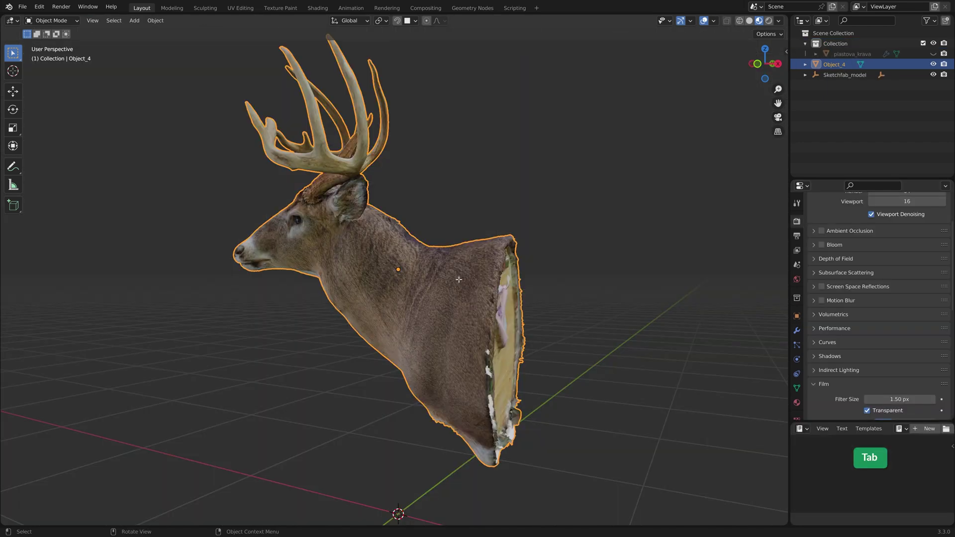
{"action": "key", "text": "Tab"}
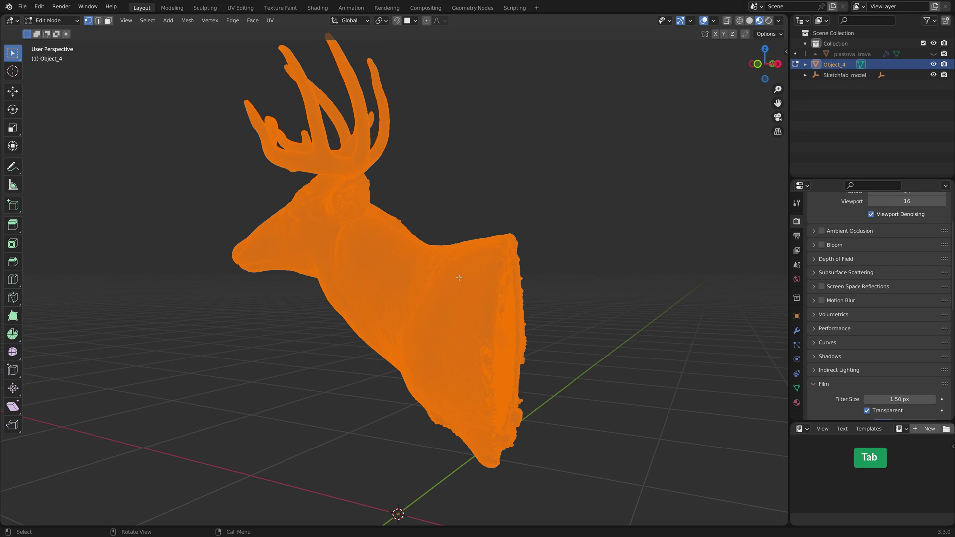
{"action": "key", "text": "m"}
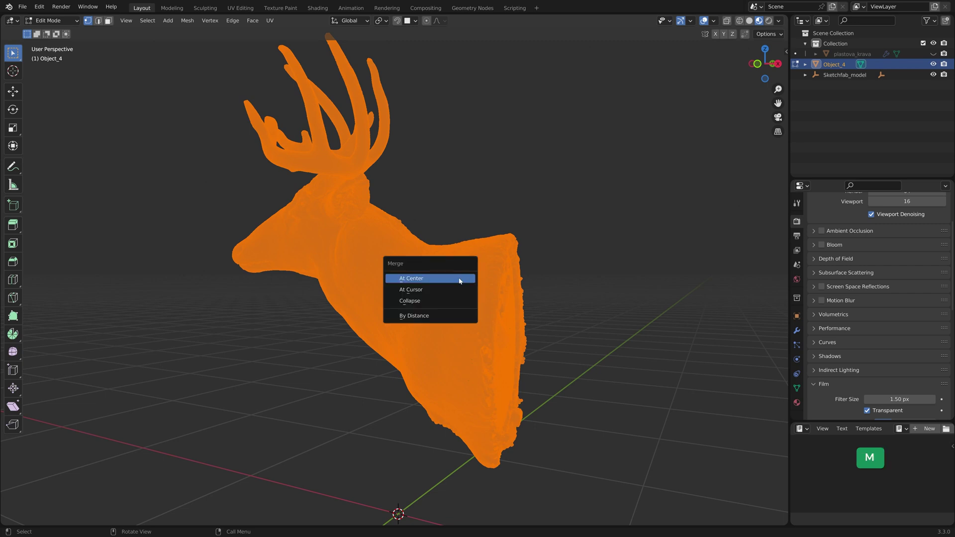
{"action": "left_click", "coordinate": [459, 317]}
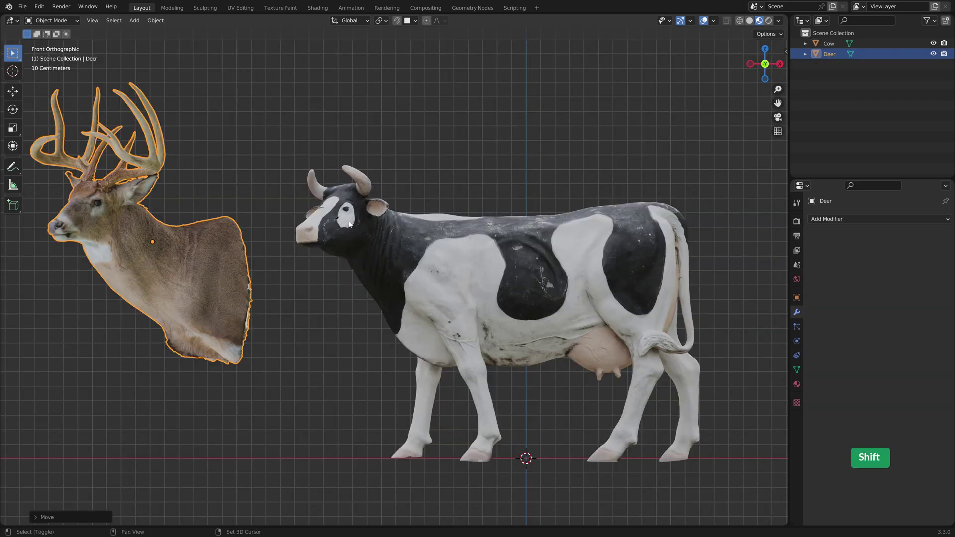
- Add a cube, then move and rotate it so that it encloses the cow's head and front of the neck
{"action": "key", "text": "shift+a"}
{"action": "mouse_move", "coordinate": [319, 222]}
{"action": "left_click", "coordinate": [387, 231]}
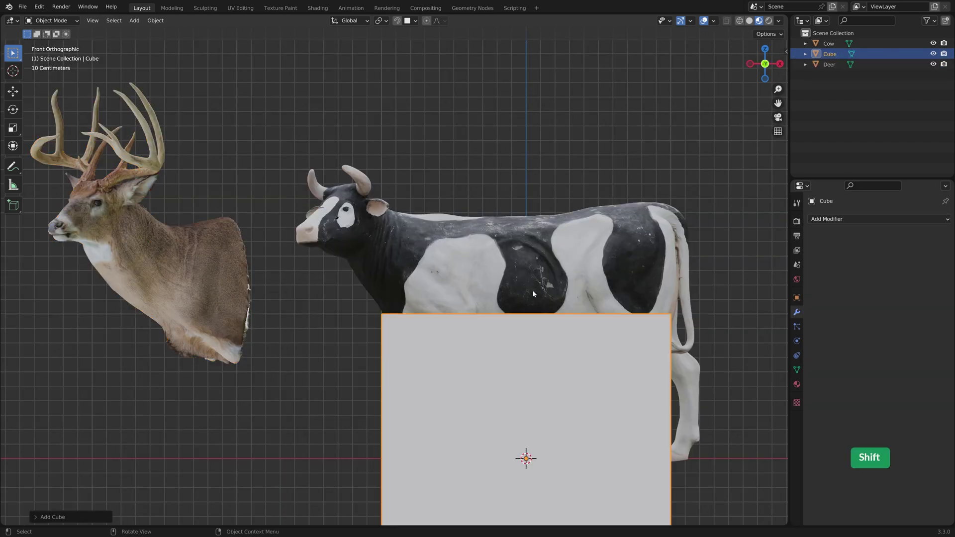
{"action": "key", "text": "g"}
{"action": "left_click", "coordinate": [249, 49]}
{"action": "key", "text": "r"}
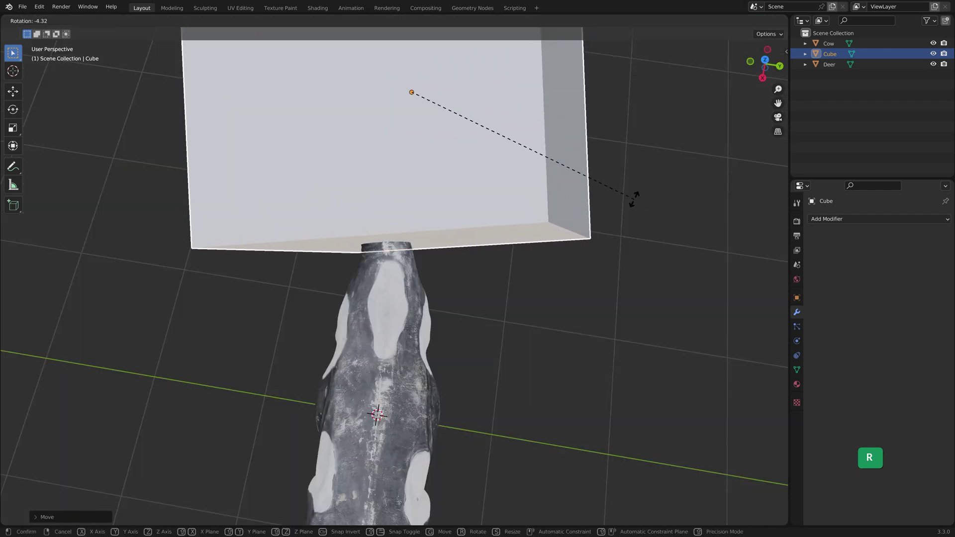
{"action": "left_click", "coordinate": [634, 199]}
- Cut the cow's head off with a Boolean Difference using the cube, and apply the modifier
{"action": "middle_click_drag", "start_coordinate": [634, 199], "coordinate": [512, 243]}
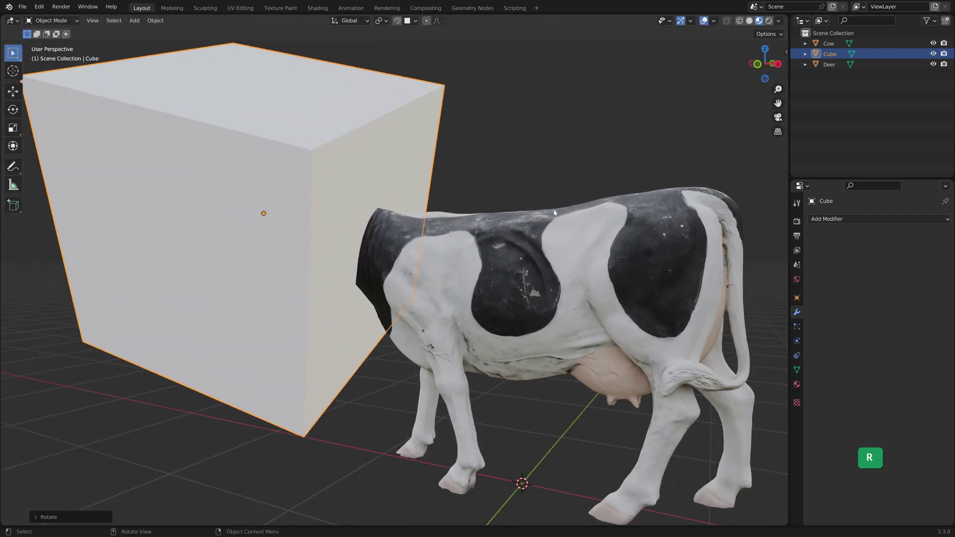
{"action": "left_click", "coordinate": [514, 246], "text": "shift"}
{"action": "key", "text": "ctrl+KP_Subtract"}
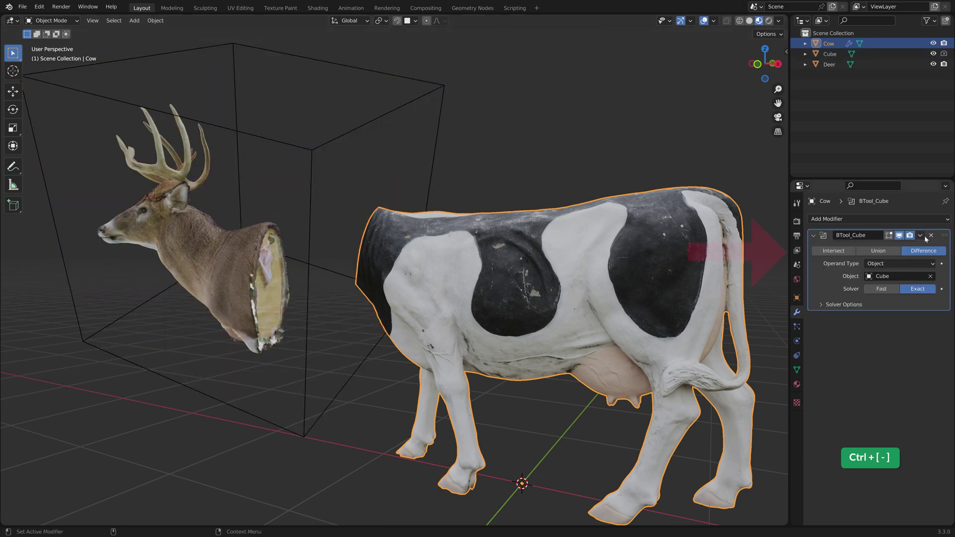
{"action": "left_click", "coordinate": [920, 235]}
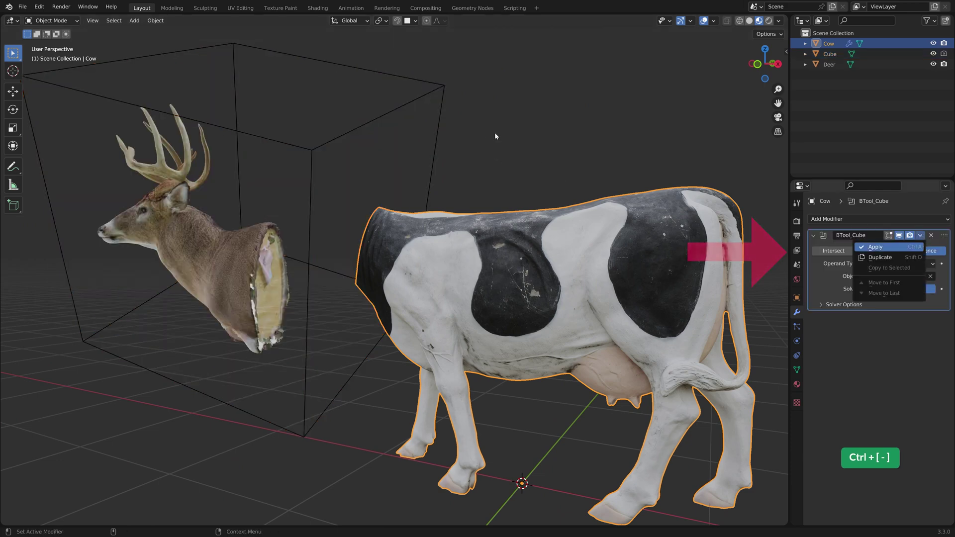
- Delete the cube that was used as the cutter
{"action": "left_click_drag", "start_coordinate": [494, 136], "coordinate": [386, 57]}
{"action": "key", "text": "x"}
{"action": "left_click", "coordinate": [384, 58]}
- In the front view, move the deer bust along the X axis onto the cow's neck and rotate it to fit
{"action": "middle_click_drag", "start_coordinate": [396, 93], "coordinate": [503, 302]}
{"action": "key", "text": "KP_1"}
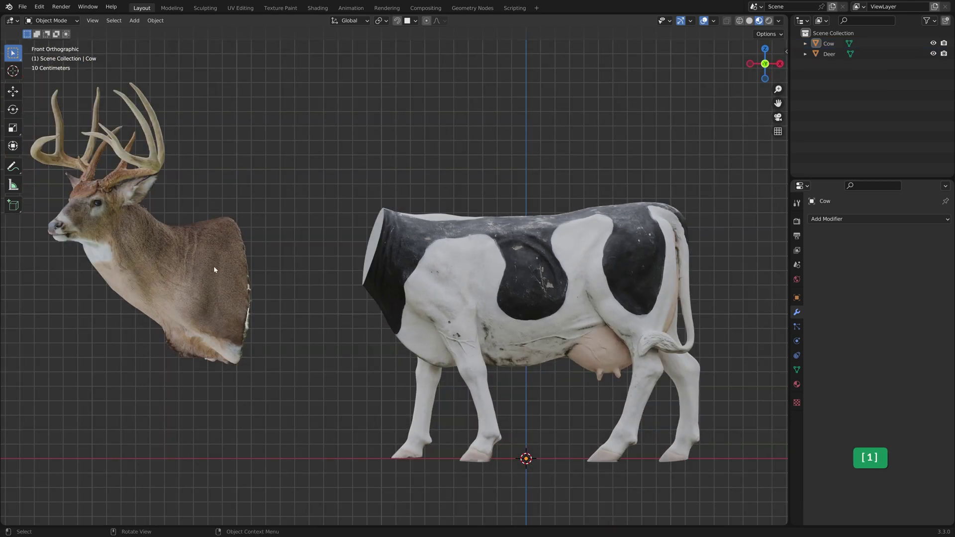
{"action": "left_click", "coordinate": [214, 266]}
{"action": "key", "text": "g"}
{"action": "key", "text": "x"}
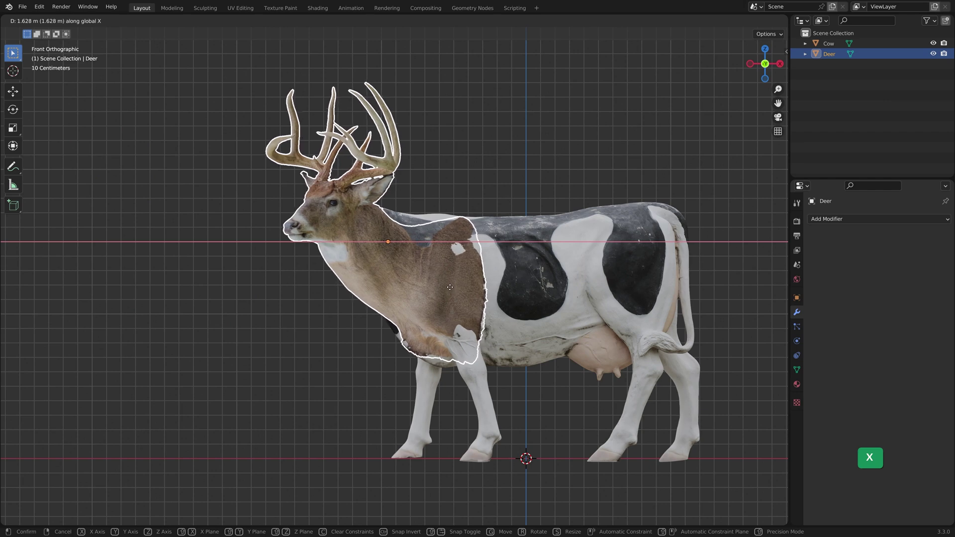
{"action": "left_click", "coordinate": [449, 279]}
{"action": "key", "text": "r"}
{"action": "left_click", "coordinate": [466, 296]}
- Fine-tune the deer bust's position, scale and rotation so it lines up with the cow's body
{"action": "key", "text": "g"}
{"action": "key", "text": "s"}
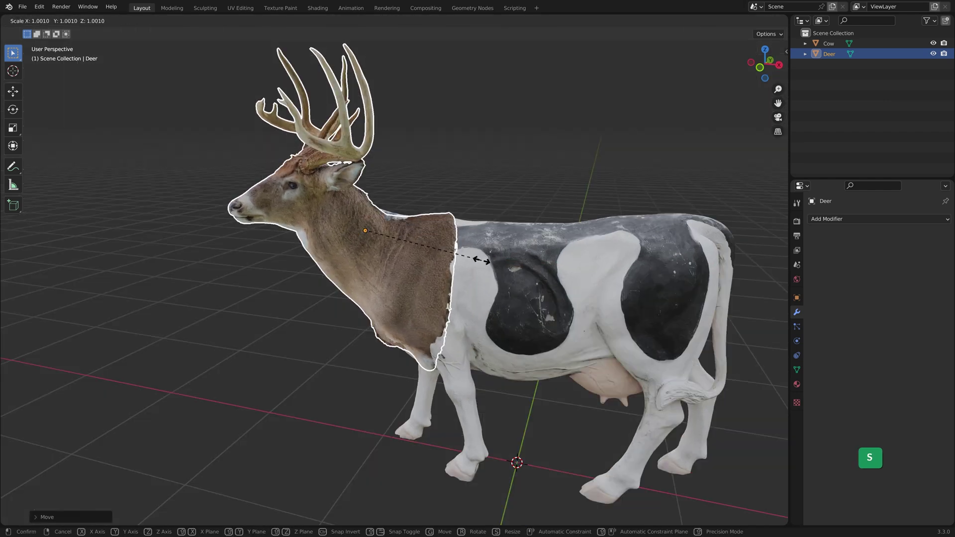
{"action": "key", "text": "r"}
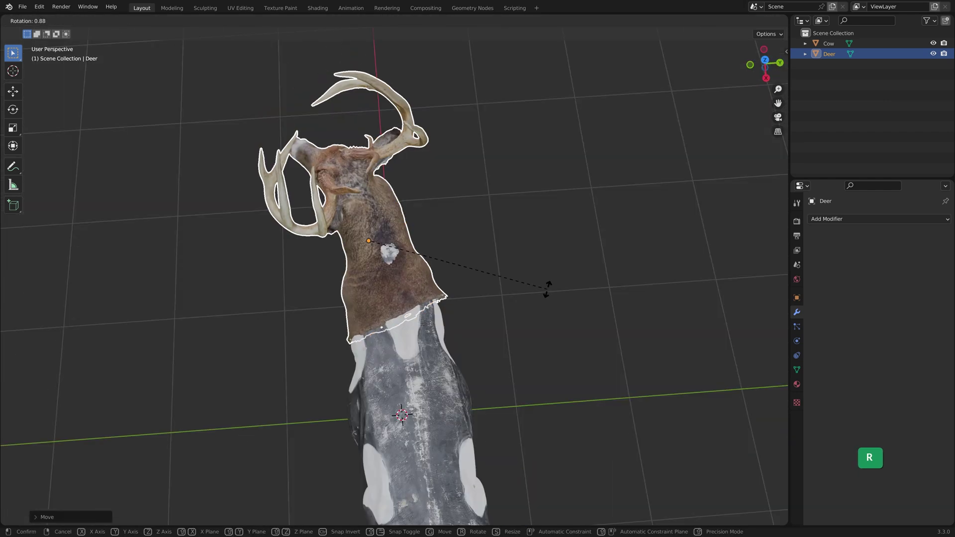
{"action": "left_click", "coordinate": [544, 296]}
- Reshape the deer's rear edge in Edit Mode with proportional editing so that it blends into the cow's shoulders
{"action": "middle_click_drag", "start_coordinate": [544, 295], "coordinate": [500, 259]}
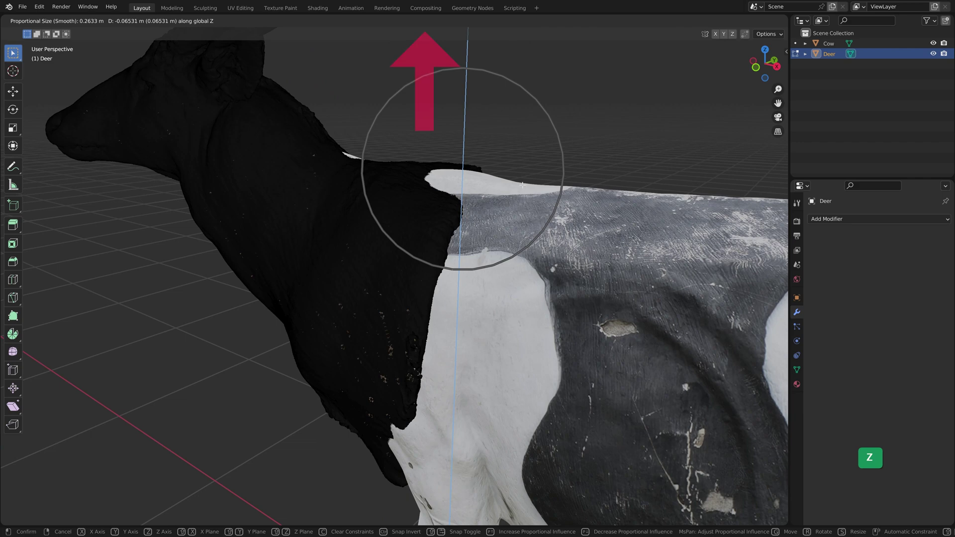
{"action": "left_click", "coordinate": [478, 221]}
{"action": "middle_click_drag", "start_coordinate": [478, 221], "coordinate": [339, 293]}
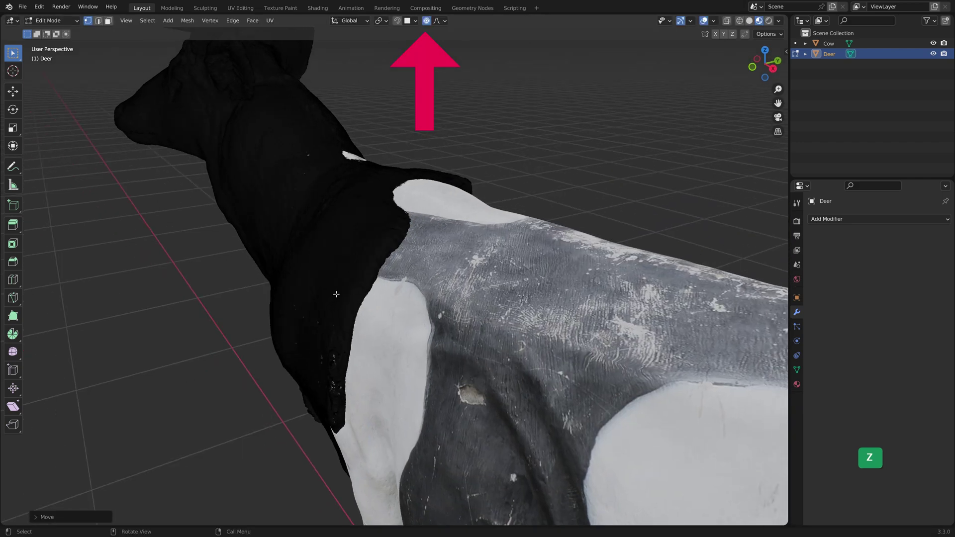
{"action": "key", "text": "g"}
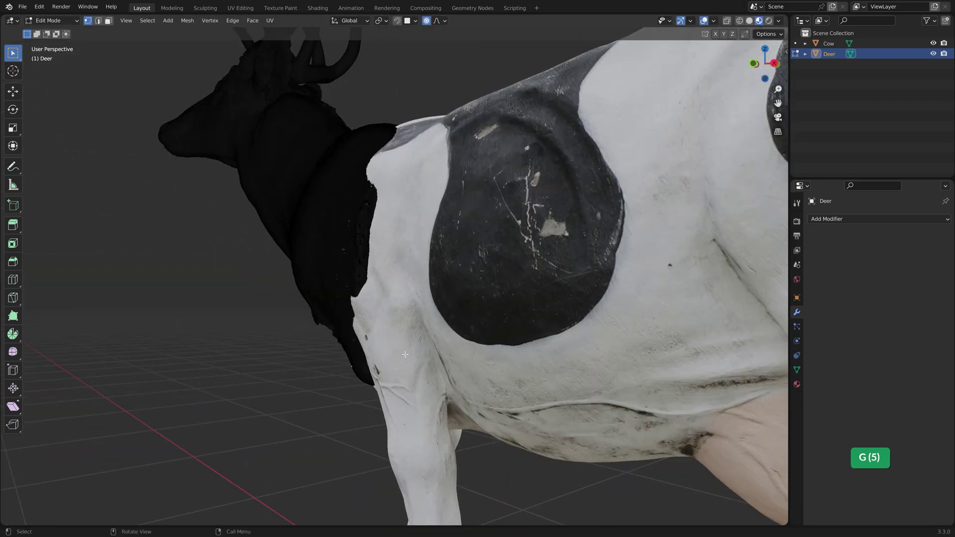
{"action": "key", "text": "g"}
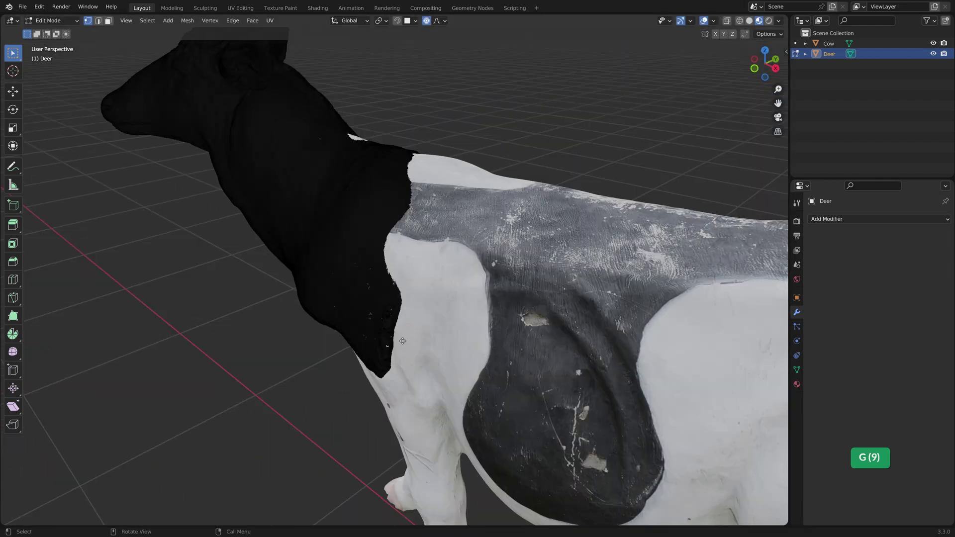
{"action": "key", "text": "g"}
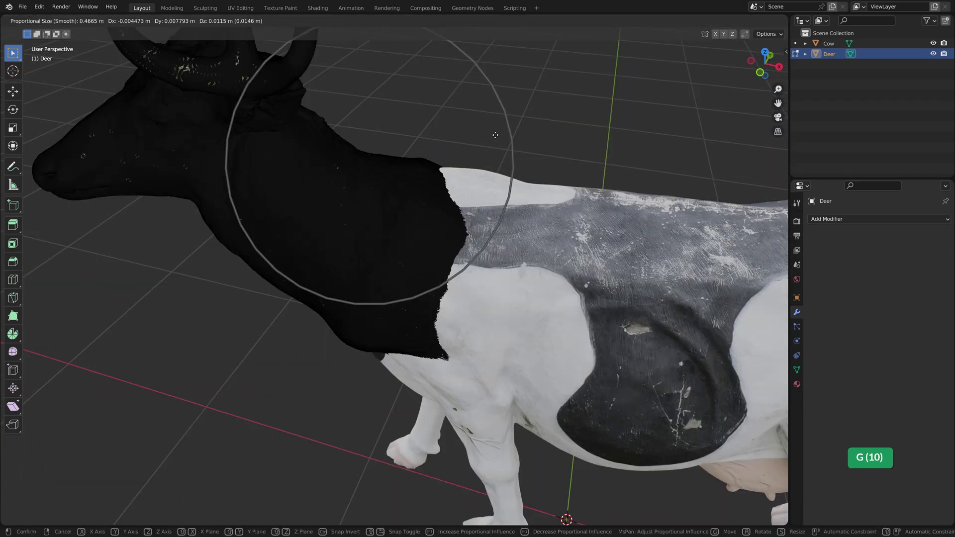
{"action": "key", "text": "Tab"}
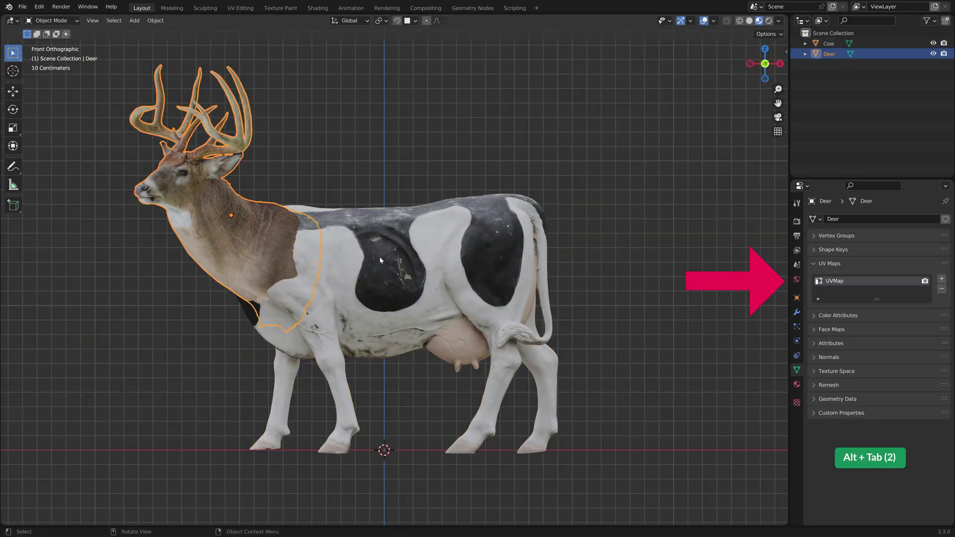
- Try to join the cow to the deer with a Boolean Union
{"action": "left_click", "coordinate": [380, 256], "text": "shift"}
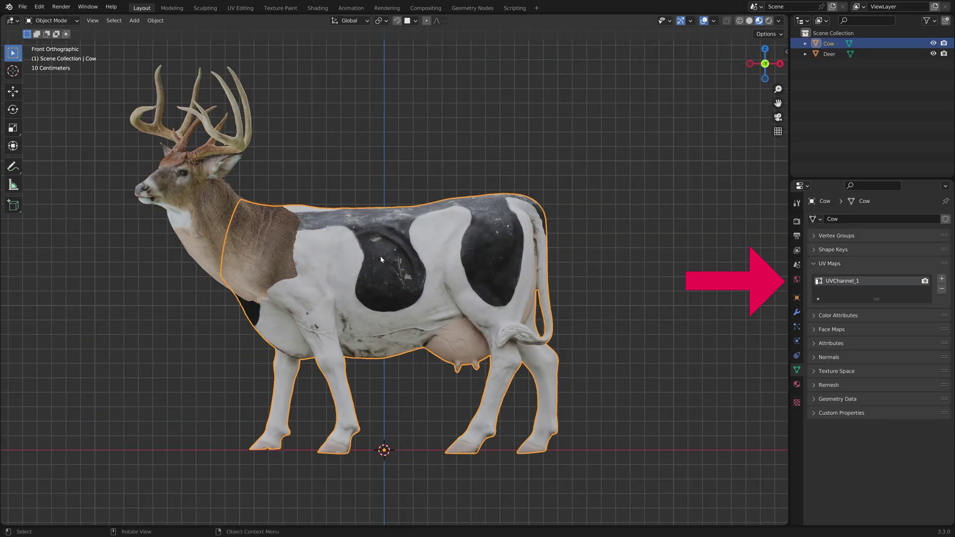
{"action": "left_click", "coordinate": [212, 220], "text": "shift"}
{"action": "key", "text": "ctrl+KP_Add"}
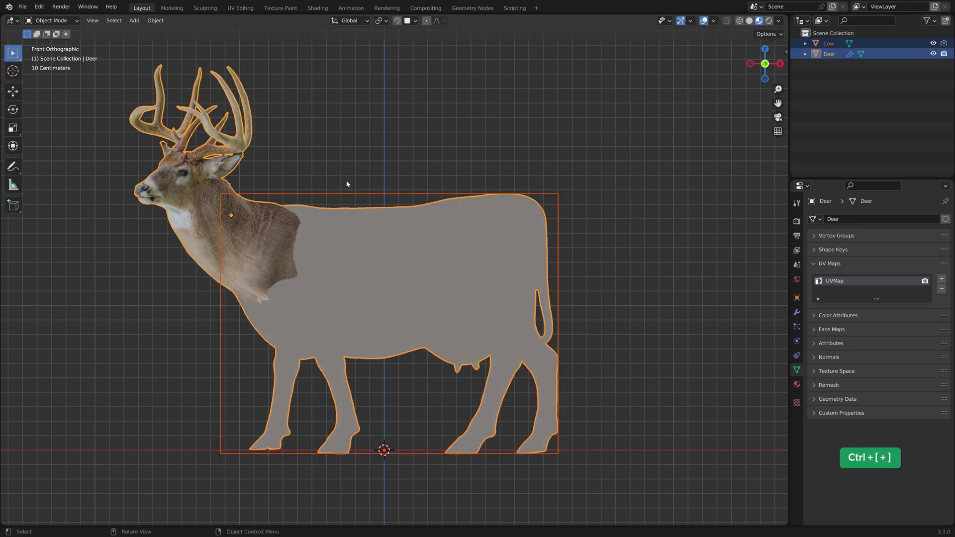
{"action": "key", "text": "ctrl"}
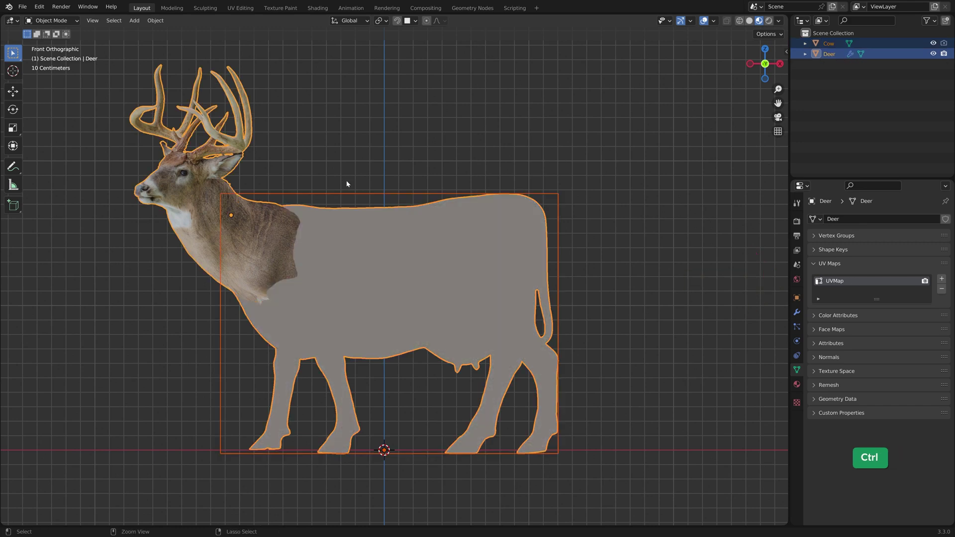
{"action": "key", "text": "ctrl+z"}
- Rename the cow's UV map to UVMap to match the deer's
{"action": "left_click", "coordinate": [481, 263]}
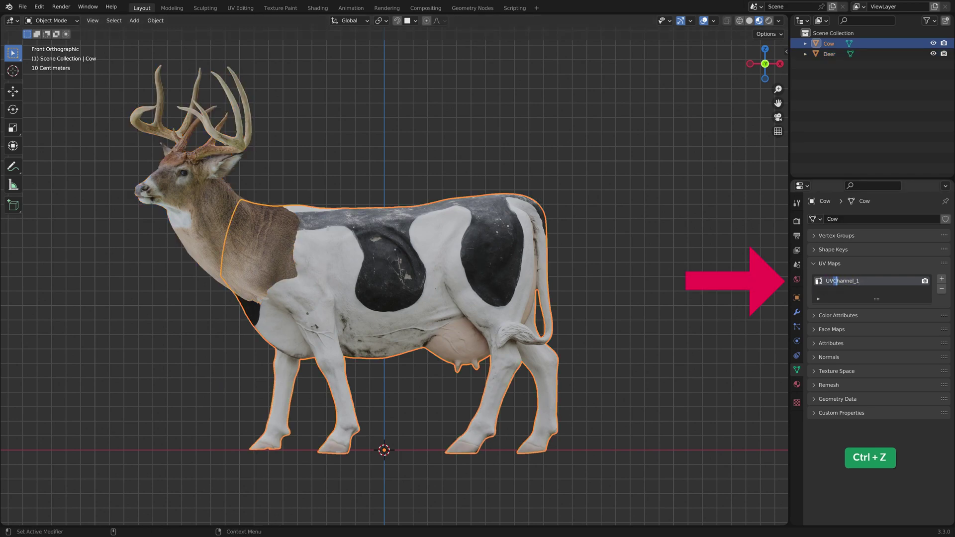
{"action": "type", "text": "Map"}
{"action": "key", "text": "Return"}
- Add a Boolean Union that joins the cow to the deer, and show its modifier settings
{"action": "left_click", "coordinate": [218, 209], "text": "shift"}
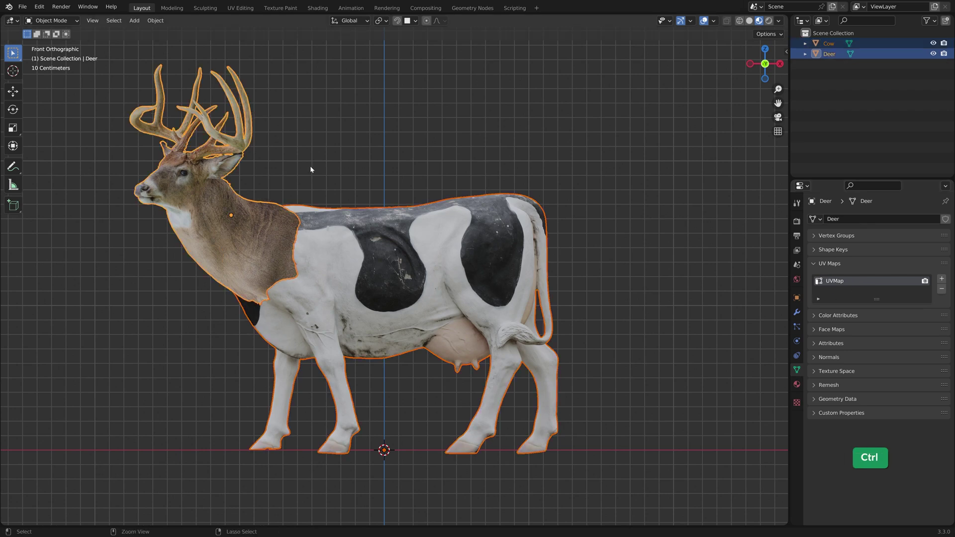
{"action": "key", "text": "ctrl+KP_Add"}
{"action": "left_click", "coordinate": [796, 313]}
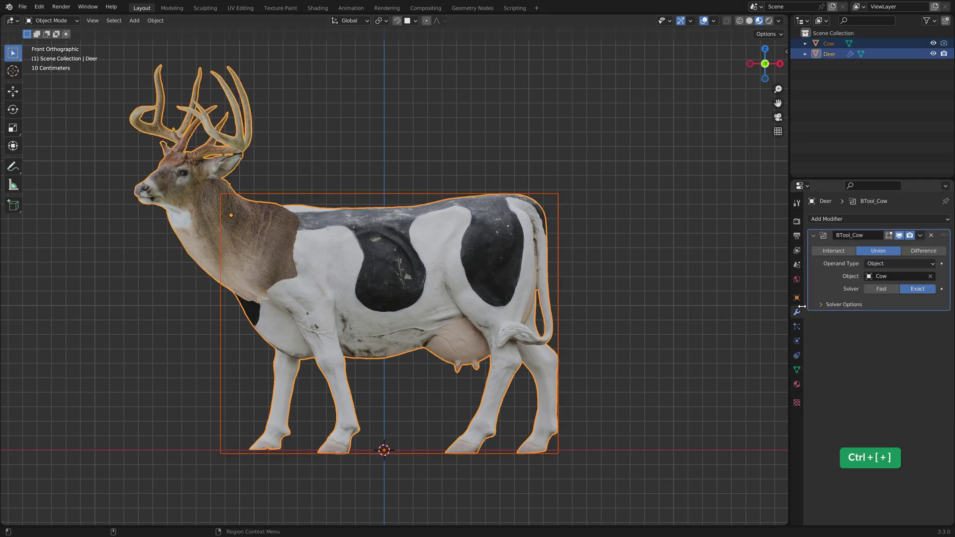
- Enable Hole Tolerant in the deer's Boolean solver options and inspect the neck junction from inside
{"action": "scroll", "coordinate": [309, 258], "scroll_direction": "up", "scroll_amount": 1}
{"action": "middle_click_drag", "start_coordinate": [316, 252], "coordinate": [309, 229], "text": "shift"}
{"action": "scroll", "coordinate": [401, 258], "scroll_direction": "up", "scroll_amount": 3}
{"action": "scroll", "coordinate": [401, 256], "scroll_direction": "up", "scroll_amount": 4}
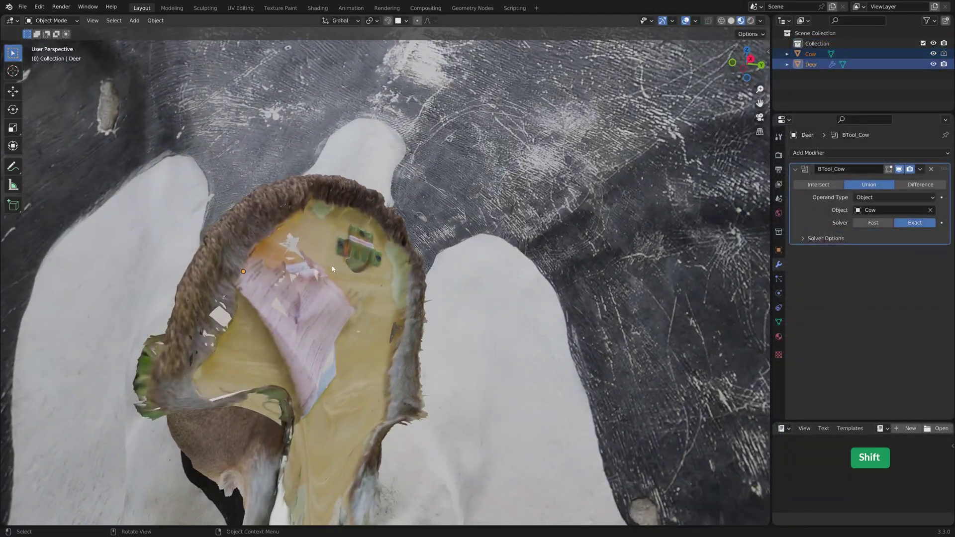
{"action": "middle_click_drag", "start_coordinate": [333, 269], "coordinate": [309, 279]}
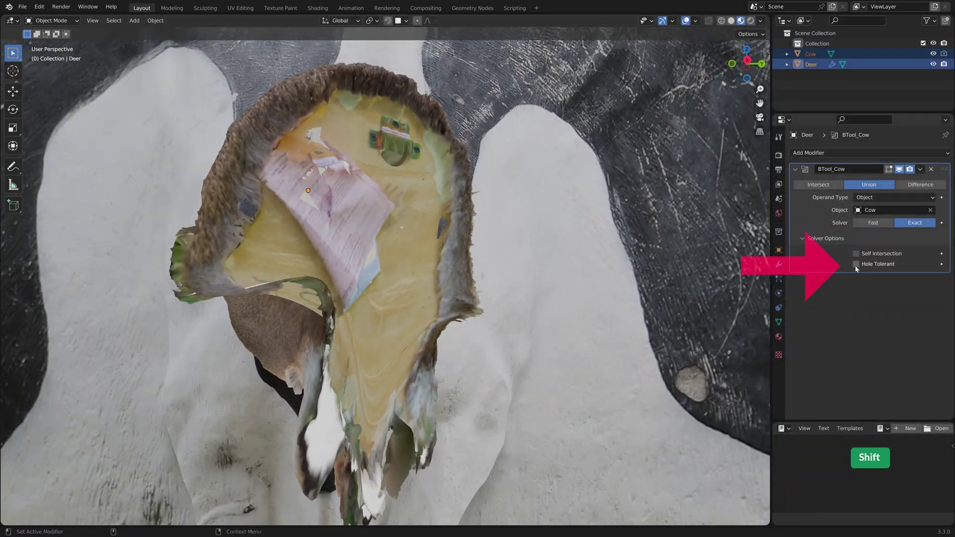
{"action": "left_click", "coordinate": [856, 264]}
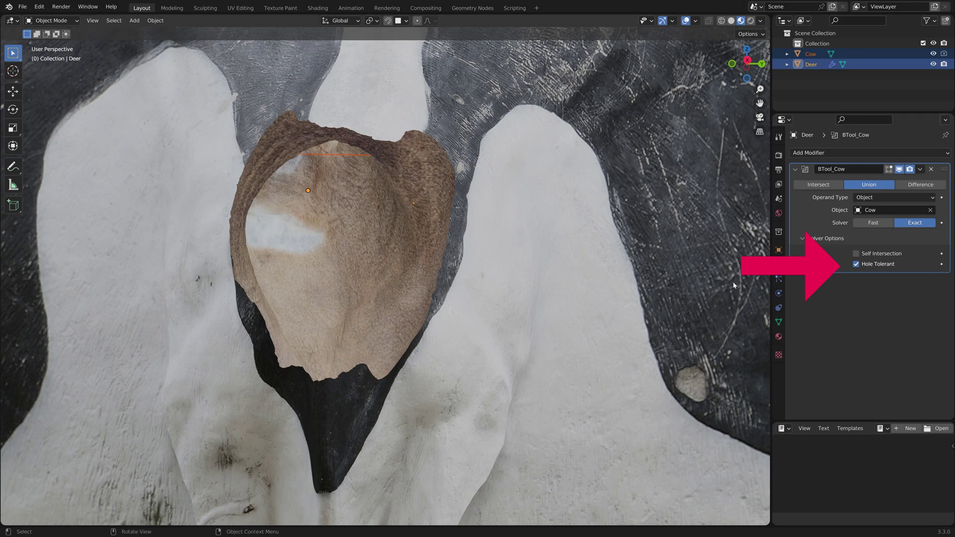
{"action": "middle_click_drag", "start_coordinate": [450, 323], "coordinate": [422, 296]}
{"action": "scroll", "coordinate": [432, 297], "scroll_direction": "up", "scroll_amount": 2}
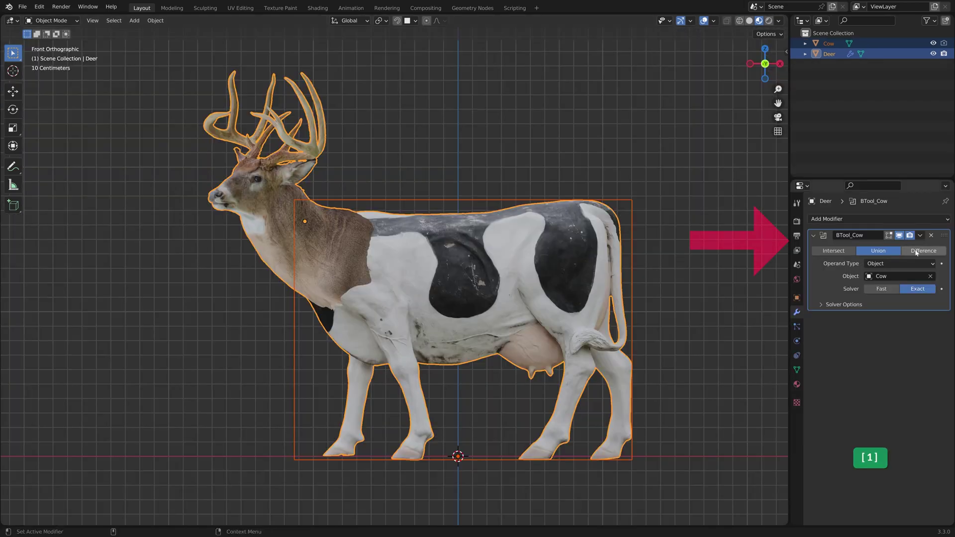
- Apply the deer's Boolean Union modifier and delete the separate cow object
{"action": "left_click", "coordinate": [919, 236]}
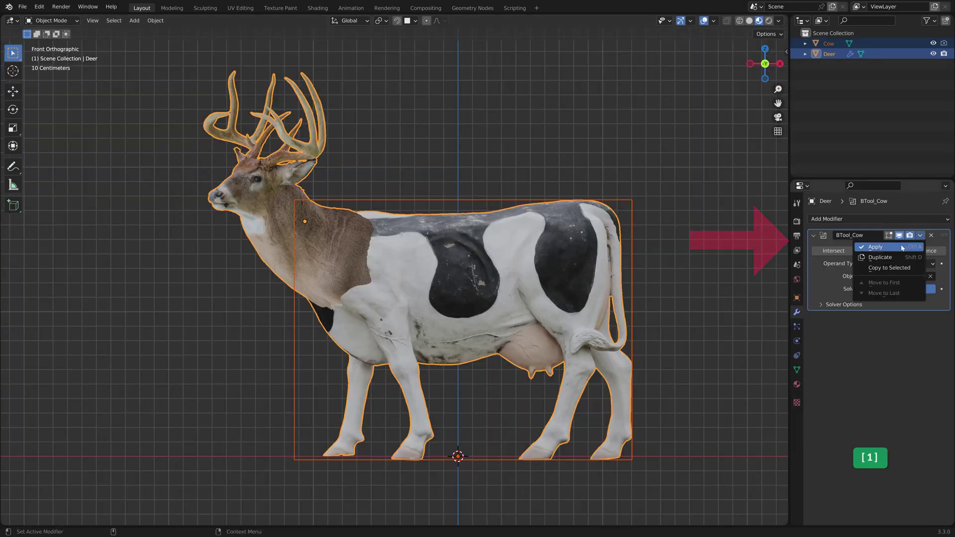
{"action": "left_click", "coordinate": [875, 247]}
{"action": "left_click", "coordinate": [521, 214]}
{"action": "key", "text": "x"}
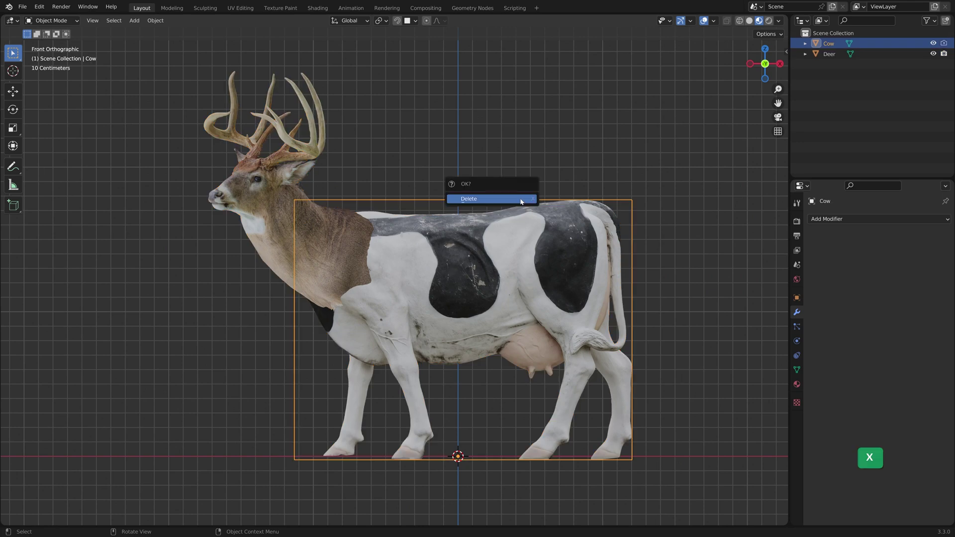
{"action": "left_click", "coordinate": [520, 201]}
- Duplicate the merged deer-cow model in place and hide the original in the viewport
{"action": "left_click", "coordinate": [444, 198]}
{"action": "key", "text": "shift+d"}
{"action": "right_click", "coordinate": [468, 172]}
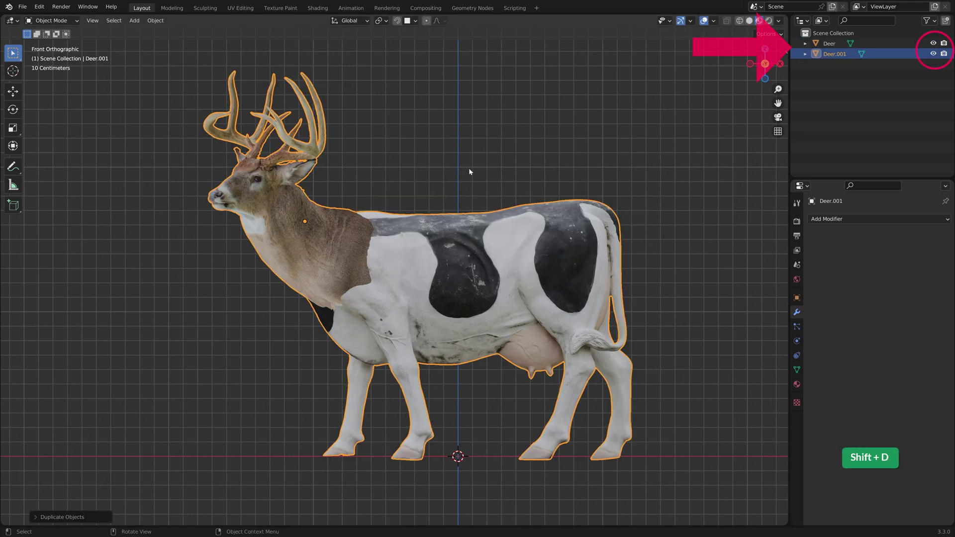
{"action": "left_click", "coordinate": [932, 45]}
- Put the duplicate into Sculpt Mode and display it with solid shading
{"action": "key", "text": "ctrl+Tab"}
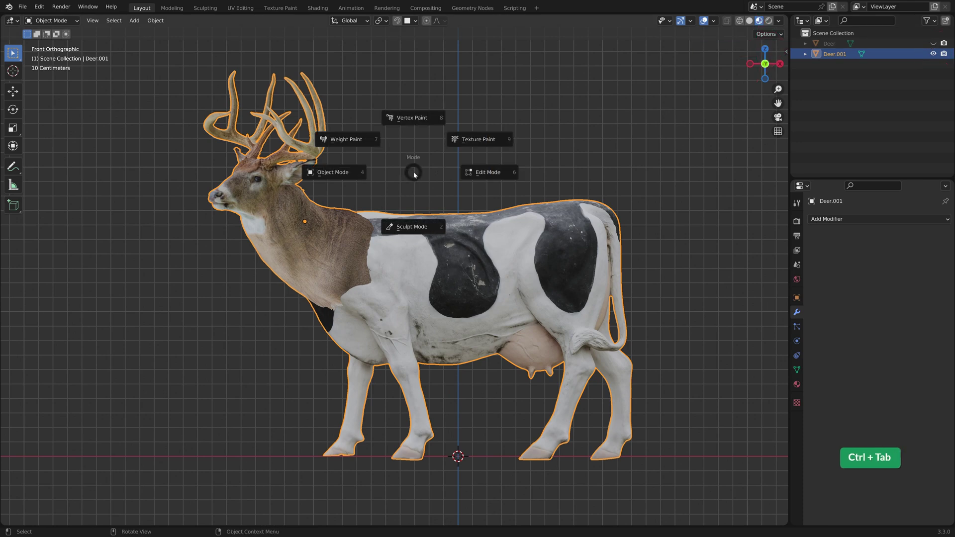
{"action": "left_click", "coordinate": [415, 227]}
{"action": "left_click", "coordinate": [749, 21]}
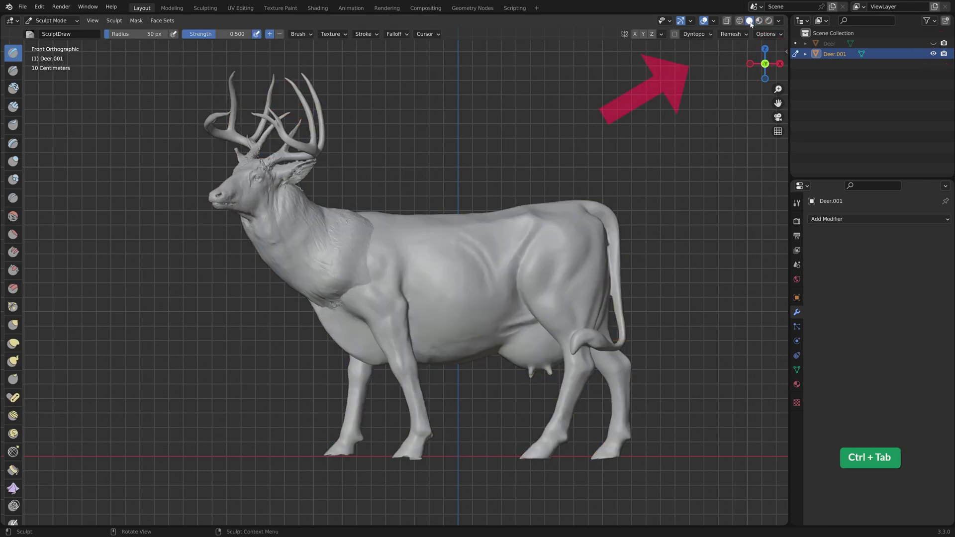
- Switch the viewport lighting to MatCap and choose the red clay material preview
{"action": "left_click", "coordinate": [778, 21]}
{"action": "left_click", "coordinate": [769, 70]}
{"action": "left_click", "coordinate": [766, 90]}
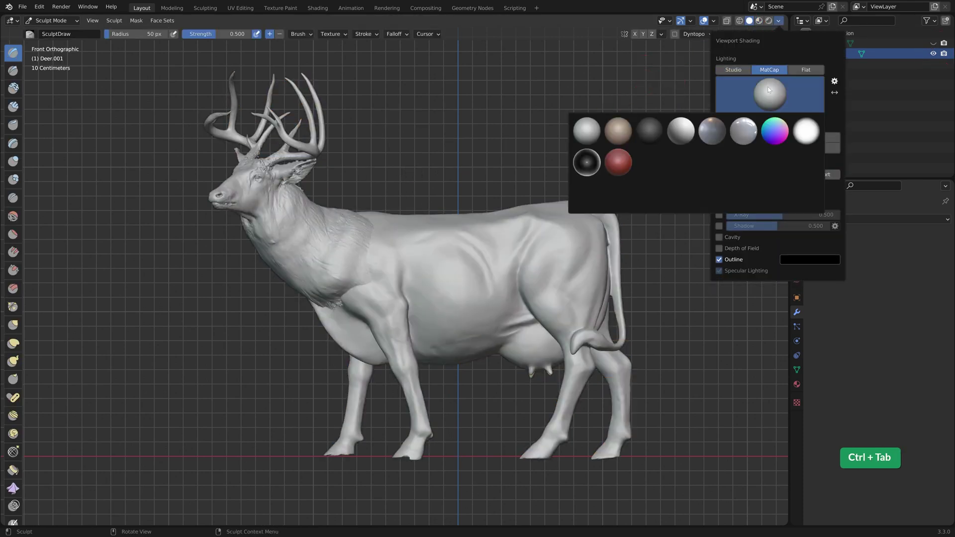
{"action": "left_click", "coordinate": [618, 162]}
- Set Dyntopo detailing to Constant Detail and sample its resolution from the furry mesh beside the neck seam
{"action": "scroll", "coordinate": [460, 201], "scroll_direction": "up", "scroll_amount": 6}
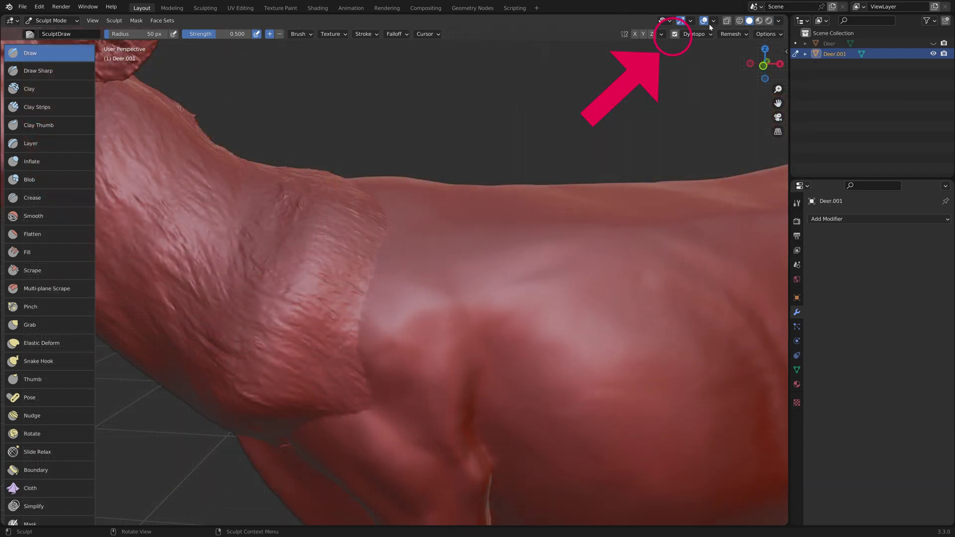
{"action": "left_click", "coordinate": [709, 33]}
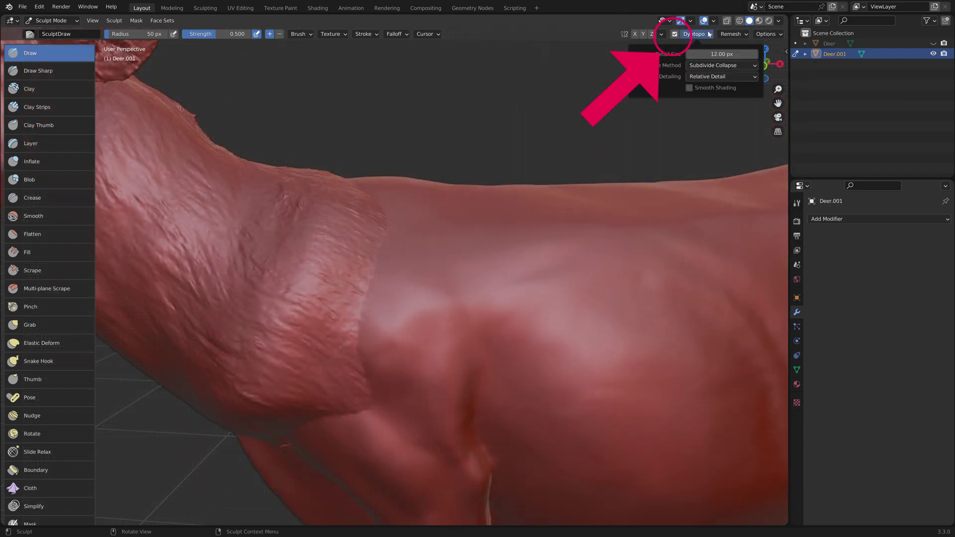
{"action": "left_click", "coordinate": [720, 76]}
{"action": "left_click", "coordinate": [716, 99]}
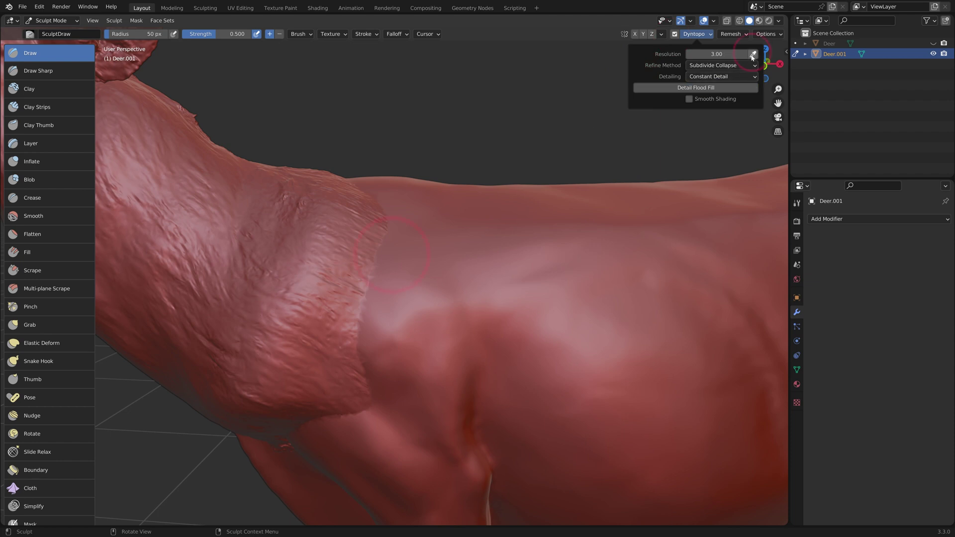
{"action": "left_click", "coordinate": [752, 54]}
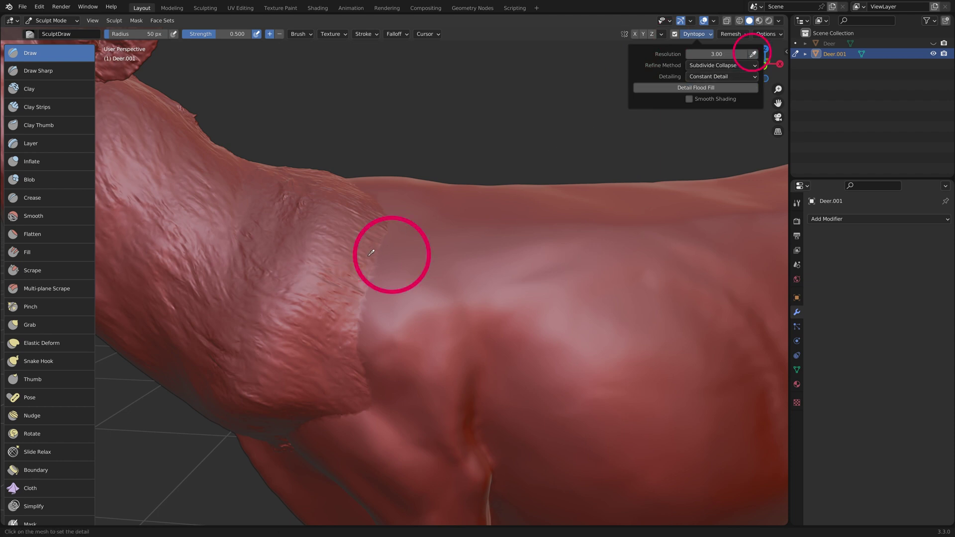
{"action": "left_click", "coordinate": [330, 258]}
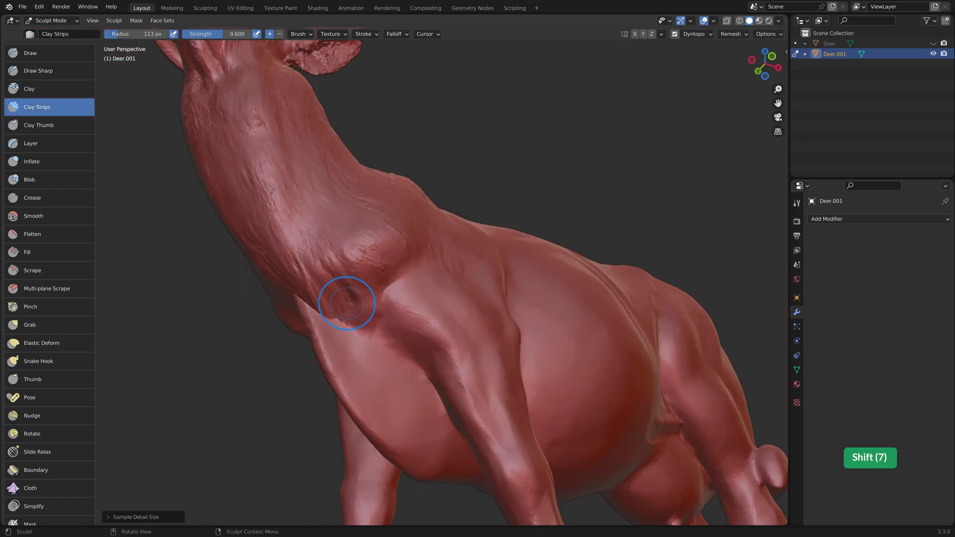
- Smooth the raised seam between the deer's neck and the cow's shoulders on the chest and along the flank
{"action": "mouse_move", "coordinate": [341, 298]}
{"action": "left_mouse_down", "text": "shift"}
{"action": "mouse_move", "coordinate": [340, 326]}
{"action": "mouse_move", "coordinate": [378, 326]}
{"action": "mouse_move", "coordinate": [386, 288]}
{"action": "mouse_move", "coordinate": [370, 314]}
{"action": "mouse_move", "coordinate": [343, 321]}
{"action": "left_mouse_up", "text": "shift"}
{"action": "middle_click_drag", "start_coordinate": [437, 298], "coordinate": [462, 321]}
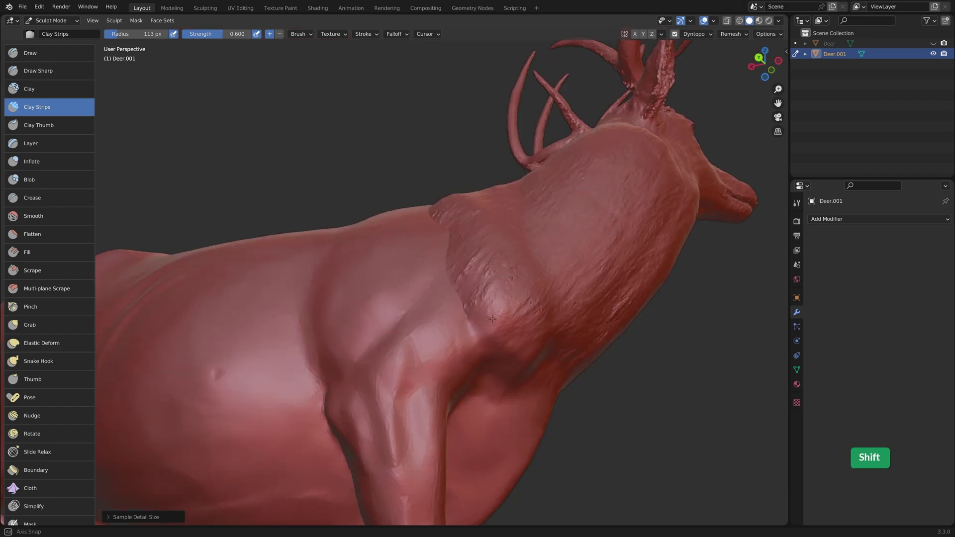
{"action": "mouse_move", "coordinate": [470, 319]}
{"action": "left_mouse_down", "text": "shift"}
{"action": "mouse_move", "coordinate": [472, 333]}
{"action": "mouse_move", "coordinate": [468, 323]}
{"action": "mouse_move", "coordinate": [499, 309]}
{"action": "mouse_move", "coordinate": [471, 328]}
{"action": "mouse_move", "coordinate": [484, 341]}
{"action": "left_mouse_up", "text": "shift"}
{"action": "middle_click_drag", "start_coordinate": [483, 341], "coordinate": [475, 360]}
{"action": "left_click_drag", "start_coordinate": [475, 308], "coordinate": [467, 324], "text": "shift"}
{"action": "middle_click_drag", "start_coordinate": [467, 324], "coordinate": [462, 348]}
{"action": "left_click_drag", "start_coordinate": [460, 279], "coordinate": [441, 333], "text": "shift"}
{"action": "middle_click_drag", "start_coordinate": [442, 333], "coordinate": [428, 333]}
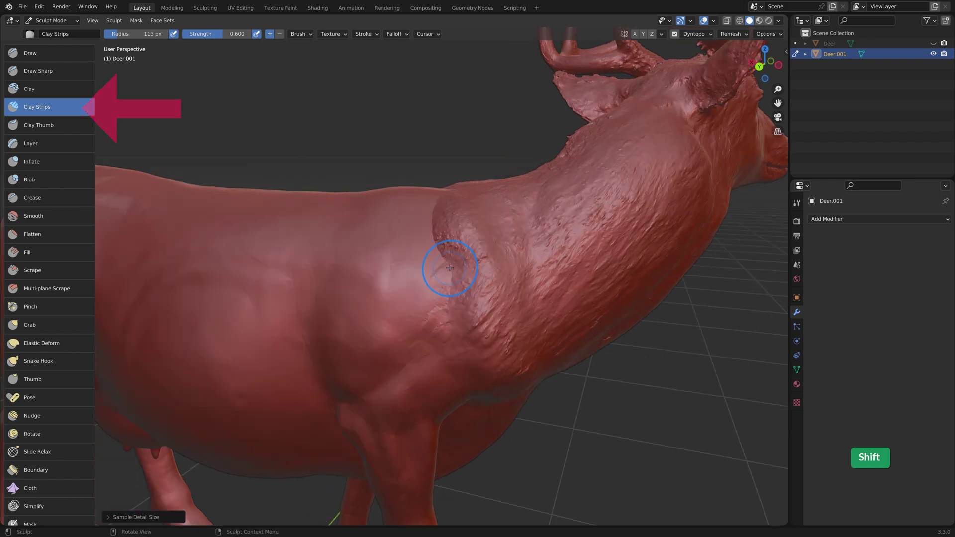
{"action": "left_click_drag", "start_coordinate": [449, 266], "coordinate": [435, 309], "text": "shift"}
{"action": "left_click_drag", "start_coordinate": [437, 301], "coordinate": [448, 315], "text": "shift"}
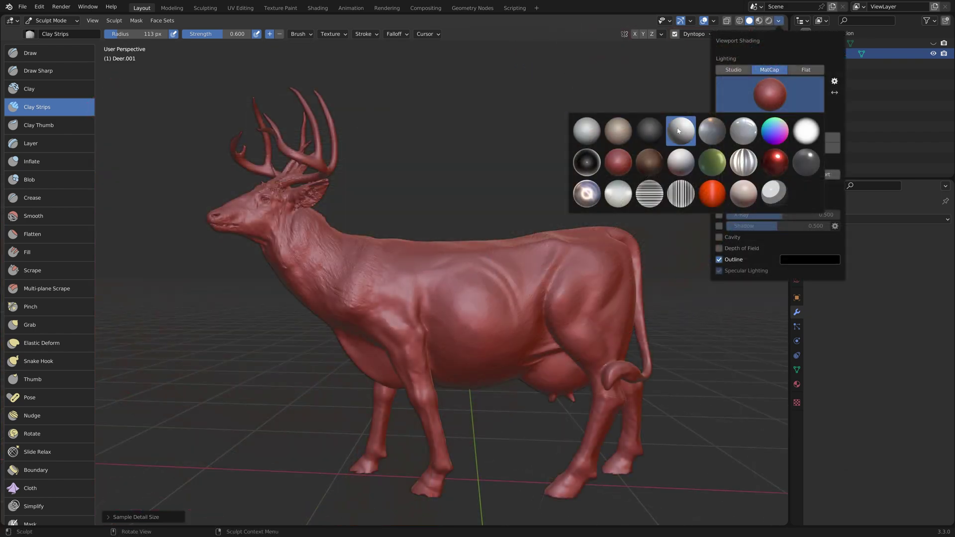
- Switch the MatCap to the light grey one and add a Color attribute with Vertex domain and Color data type
{"action": "left_click", "coordinate": [615, 164]}
{"action": "middle_click_drag", "start_coordinate": [567, 233], "coordinate": [634, 198]}
{"action": "left_click", "coordinate": [796, 369]}
{"action": "left_click", "coordinate": [813, 279]}
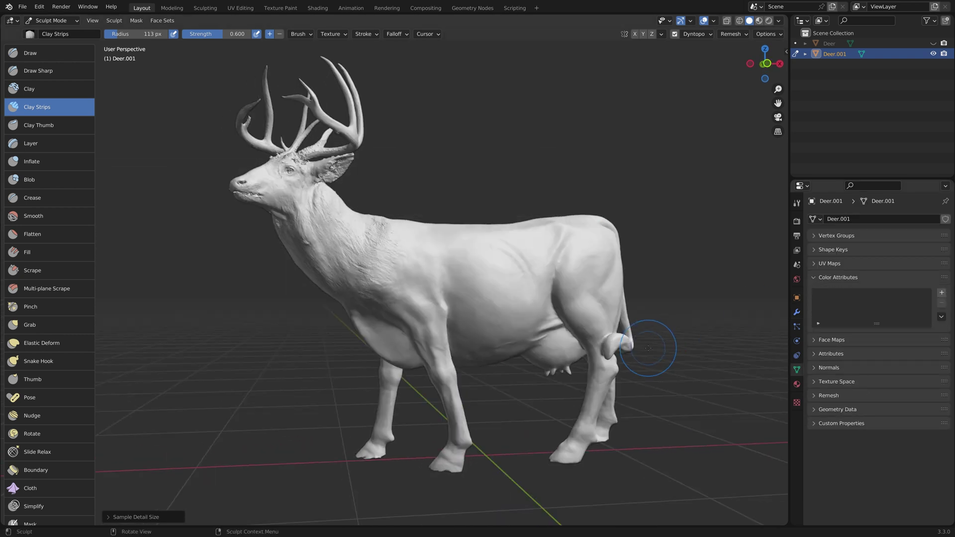
{"action": "left_click", "coordinate": [941, 292]}
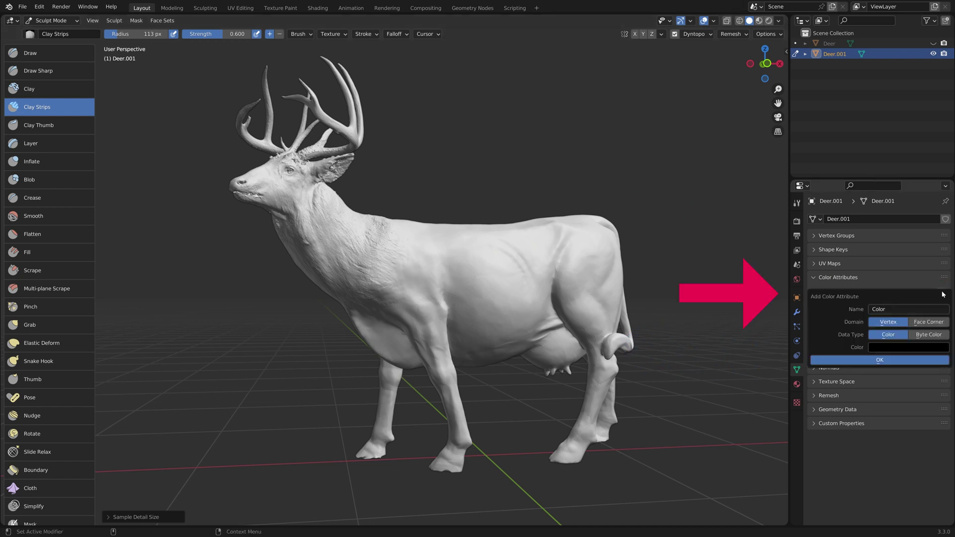
{"action": "left_click", "coordinate": [891, 364]}
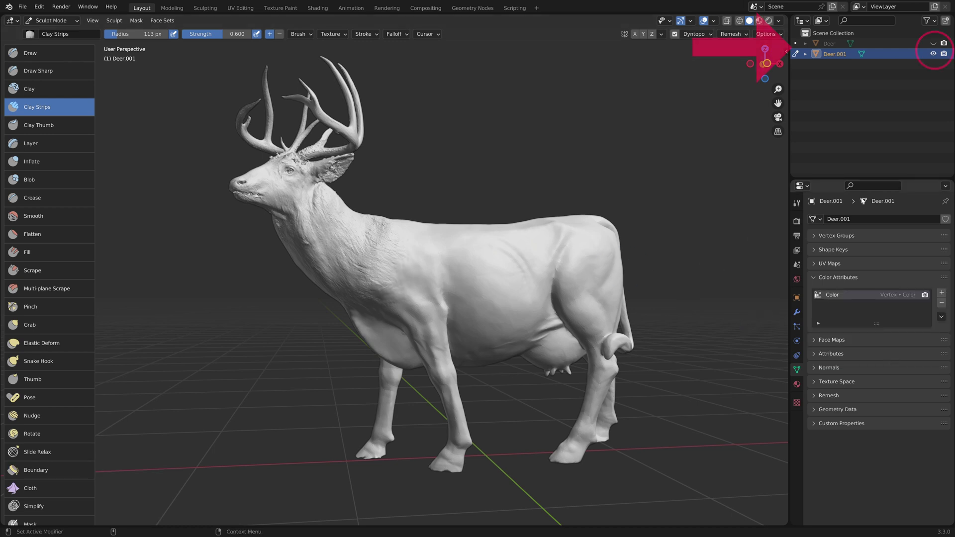
- Unhide the original Deer and select it together with Deer.001, keeping Deer.001 as the active object
{"action": "left_click", "coordinate": [933, 43]}
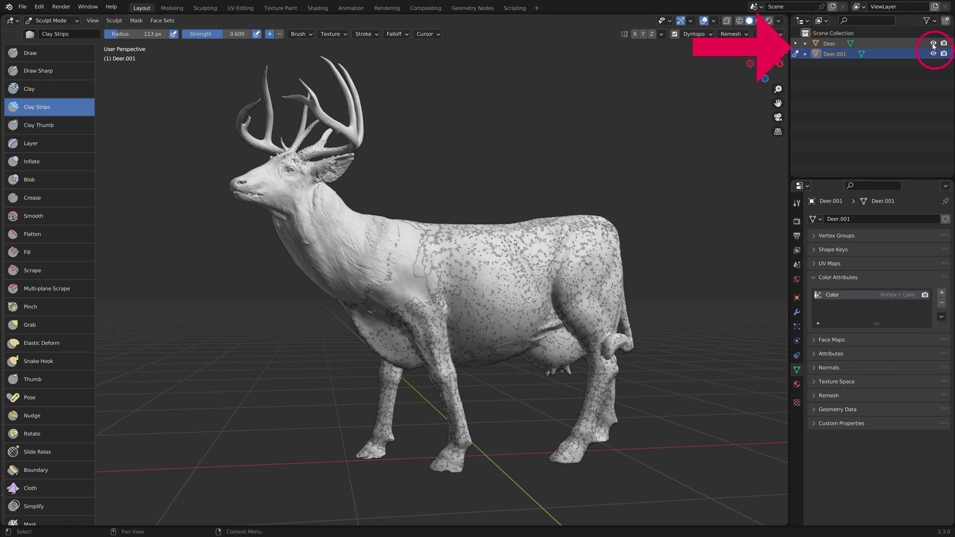
{"action": "left_click", "coordinate": [829, 45]}
{"action": "left_click", "coordinate": [840, 55], "text": "ctrl"}
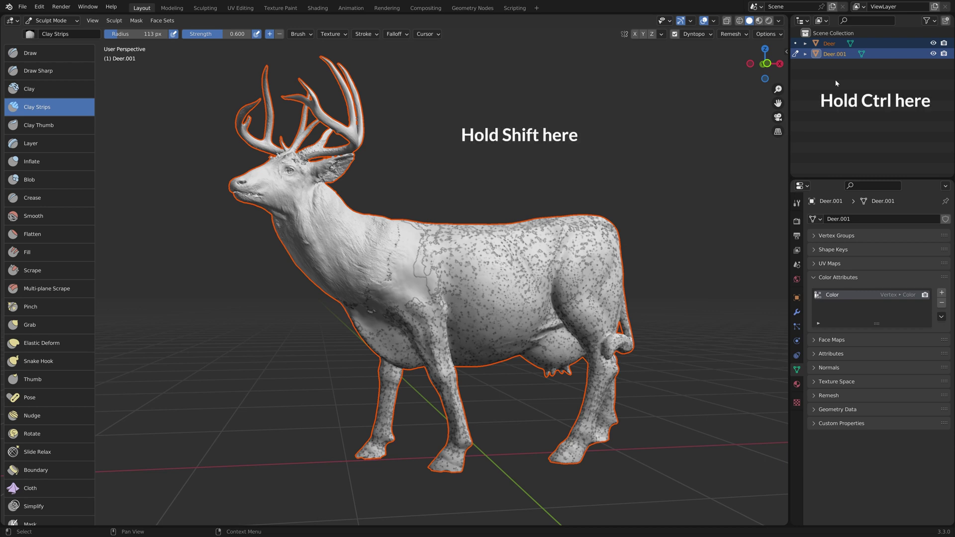
- Choose the Cycles render device and set the Bake Type to Emit
{"action": "left_click", "coordinate": [796, 221]}
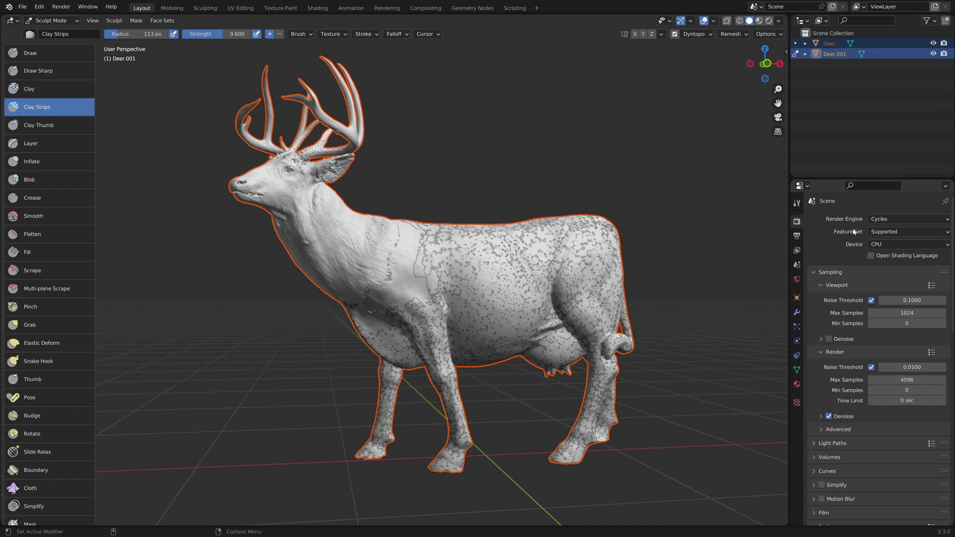
{"action": "left_click", "coordinate": [895, 244]}
{"action": "left_click", "coordinate": [890, 268]}
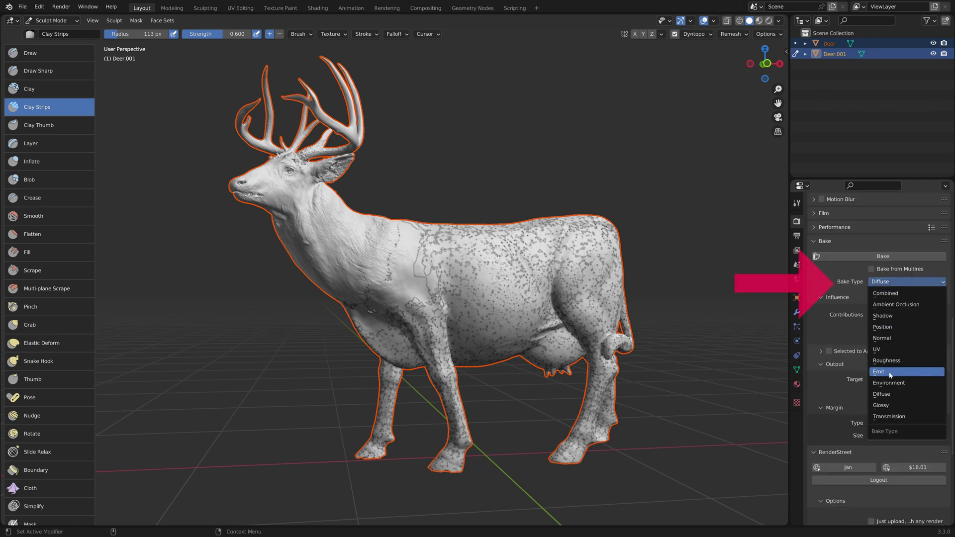
{"action": "left_click", "coordinate": [890, 374]}
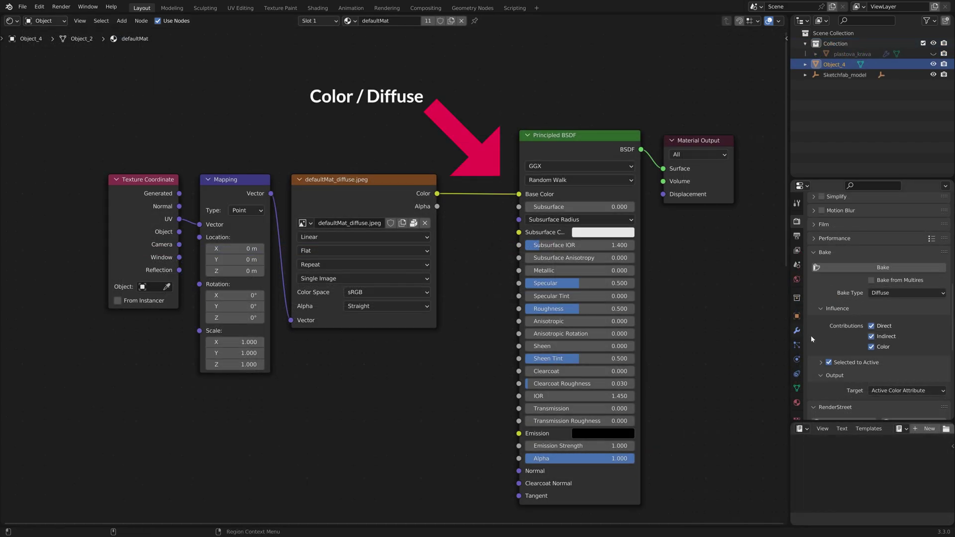
- Turn off the Direct and Indirect contributions for the Diffuse bake of Object_4, leaving only Color
{"action": "left_click", "coordinate": [871, 326]}
{"action": "left_click", "coordinate": [871, 337]}
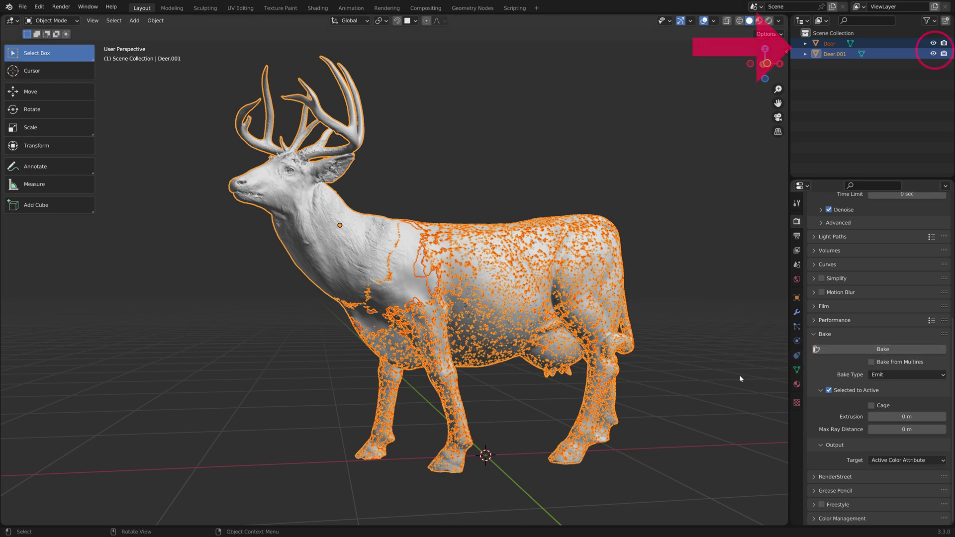
- Hide the original Deer and display the duplicate with its baked color attribute in solid view
{"action": "left_click", "coordinate": [933, 43]}
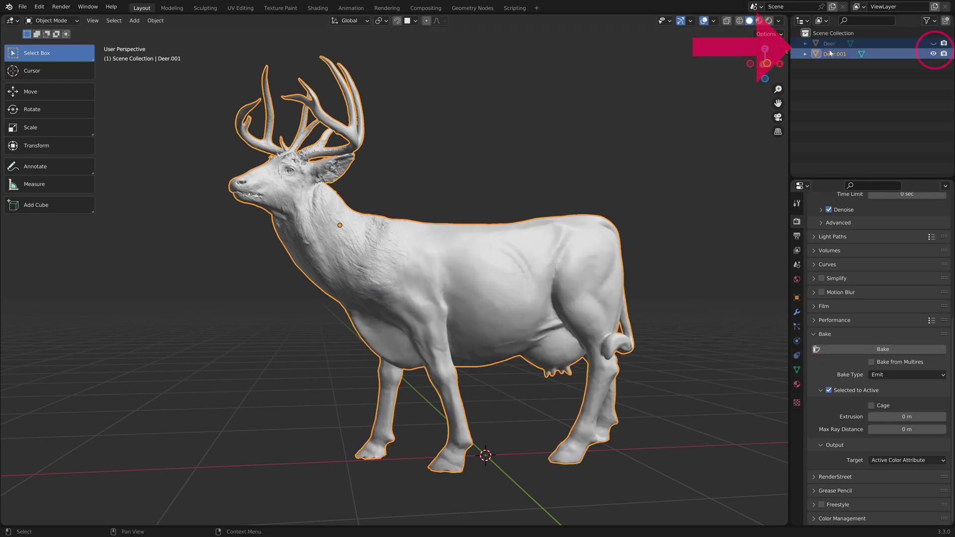
{"action": "left_click", "coordinate": [779, 20]}
{"action": "left_click", "coordinate": [817, 139]}
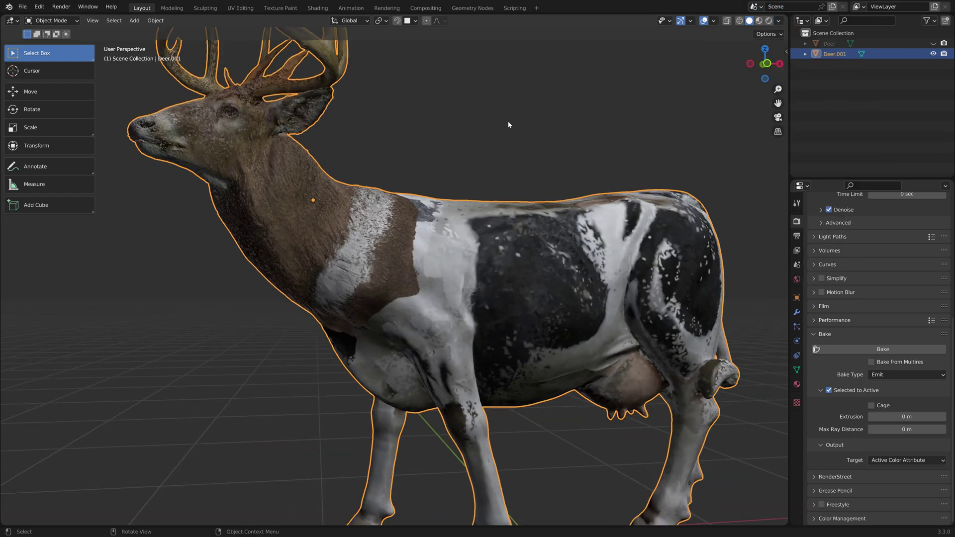
- Inspect the baked colors on the duplicate and hide the original Deer again after rebaking
{"action": "middle_click_drag", "start_coordinate": [502, 123], "coordinate": [312, 150]}
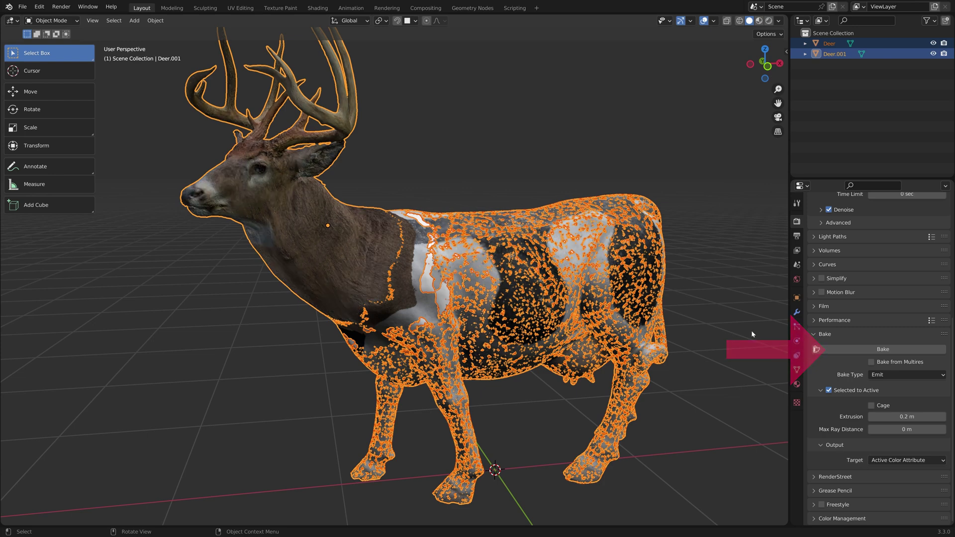
{"action": "left_click", "coordinate": [933, 43]}
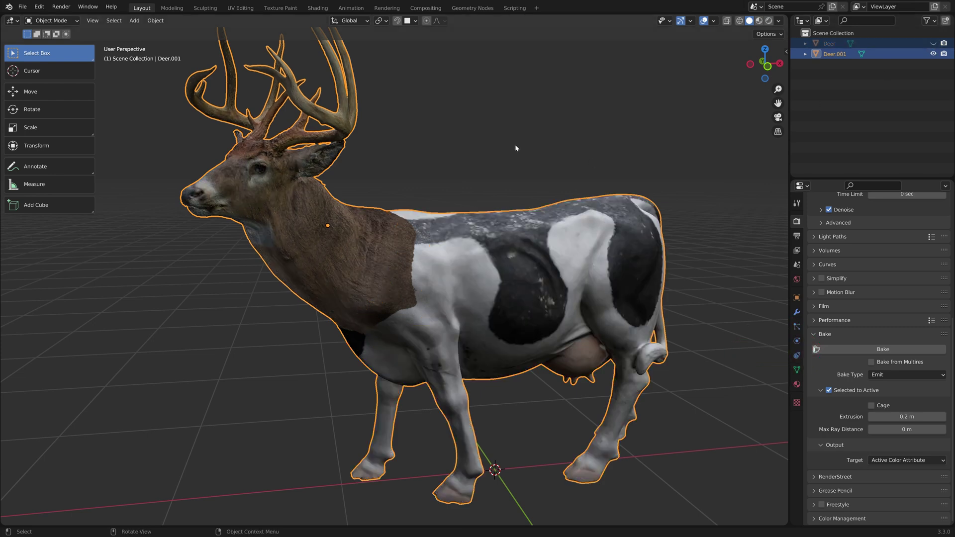
{"action": "mouse_move", "coordinate": [547, 148]}
{"action": "middle_mouse_down"}
{"action": "mouse_move", "coordinate": [541, 171]}
{"action": "mouse_move", "coordinate": [437, 154]}
{"action": "mouse_move", "coordinate": [341, 160]}
{"action": "mouse_move", "coordinate": [367, 176]}
{"action": "mouse_move", "coordinate": [550, 177]}
{"action": "middle_mouse_up"}
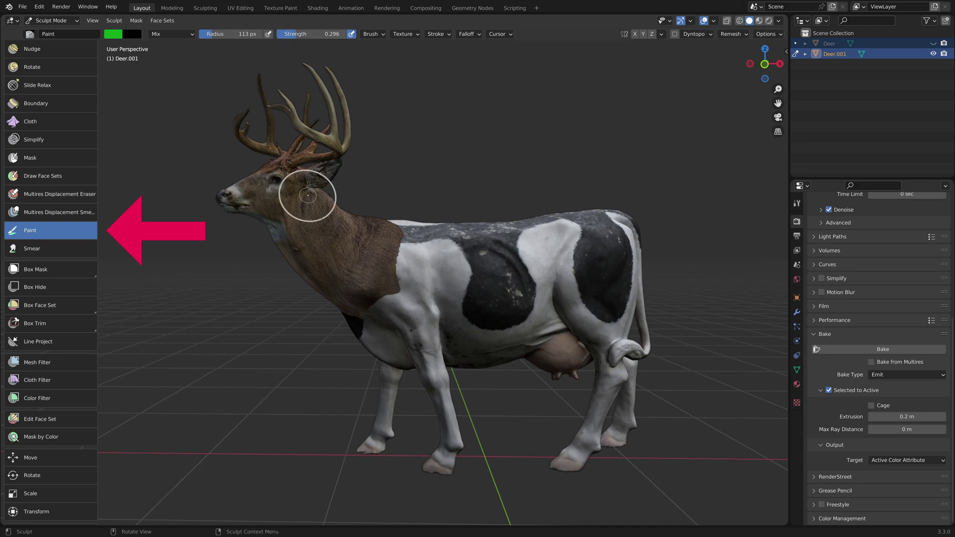
- Paint sampled brown and white fur colors over the side seam between the neck and the shoulder
{"action": "middle_click_drag", "start_coordinate": [332, 230], "coordinate": [392, 224], "text": "ctrl"}
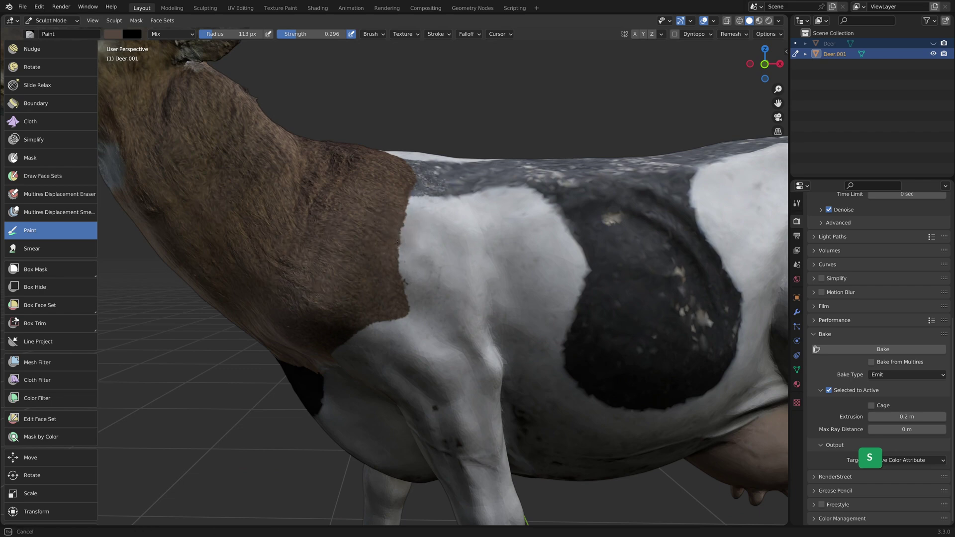
{"action": "left_click_drag", "start_coordinate": [378, 321], "coordinate": [404, 239]}
{"action": "key", "text": "s"}
{"action": "middle_click_drag", "start_coordinate": [407, 275], "coordinate": [400, 303]}
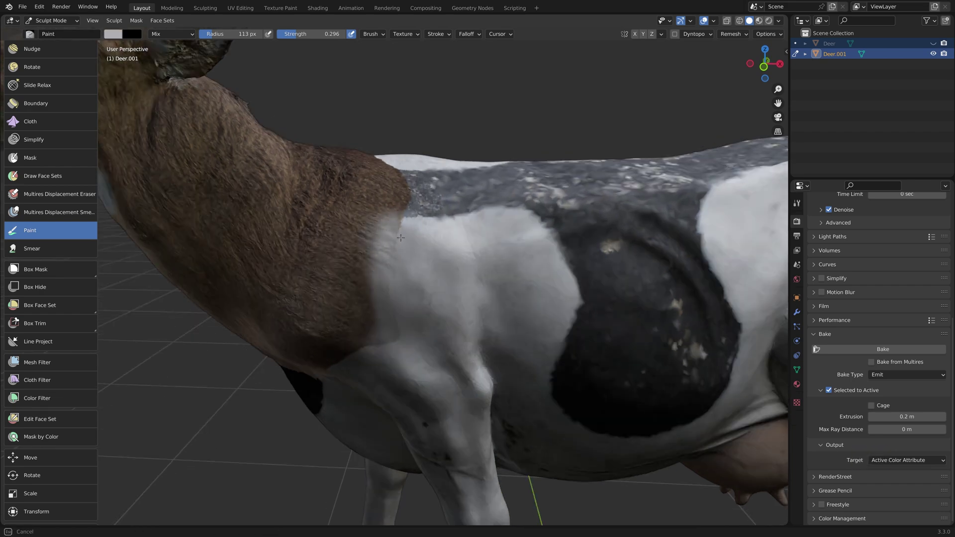
{"action": "left_click_drag", "start_coordinate": [401, 210], "coordinate": [359, 231]}
{"action": "middle_click_drag", "start_coordinate": [359, 231], "coordinate": [428, 219]}
- Sample the cow's coat color and blend it into the brown fur along the upper shoulder seam
{"action": "key", "text": "s"}
{"action": "mouse_move", "coordinate": [458, 253]}
{"action": "left_mouse_down"}
{"action": "mouse_move", "coordinate": [439, 289]}
{"action": "mouse_move", "coordinate": [466, 249]}
{"action": "left_mouse_up"}
{"action": "middle_click_drag", "start_coordinate": [466, 249], "coordinate": [434, 239]}
{"action": "left_click_drag", "start_coordinate": [428, 219], "coordinate": [398, 212]}
{"action": "middle_click_drag", "start_coordinate": [417, 184], "coordinate": [349, 231]}
- Keep sampling nearby fur colors and paint the transition between neck and back across the top of the withers
{"action": "key", "text": "s"}
{"action": "key", "text": "s"}
{"action": "left_click_drag", "start_coordinate": [343, 232], "coordinate": [319, 192]}
{"action": "middle_click_drag", "start_coordinate": [321, 192], "coordinate": [417, 239]}
{"action": "key", "text": "s"}
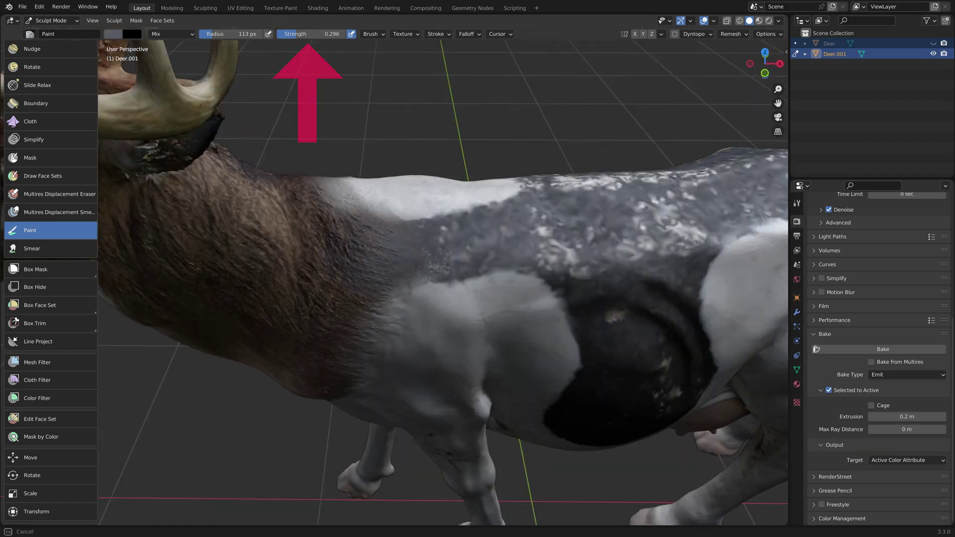
{"action": "key", "text": "s"}
{"action": "middle_click_drag", "start_coordinate": [452, 288], "coordinate": [459, 289]}
{"action": "key", "text": "s"}
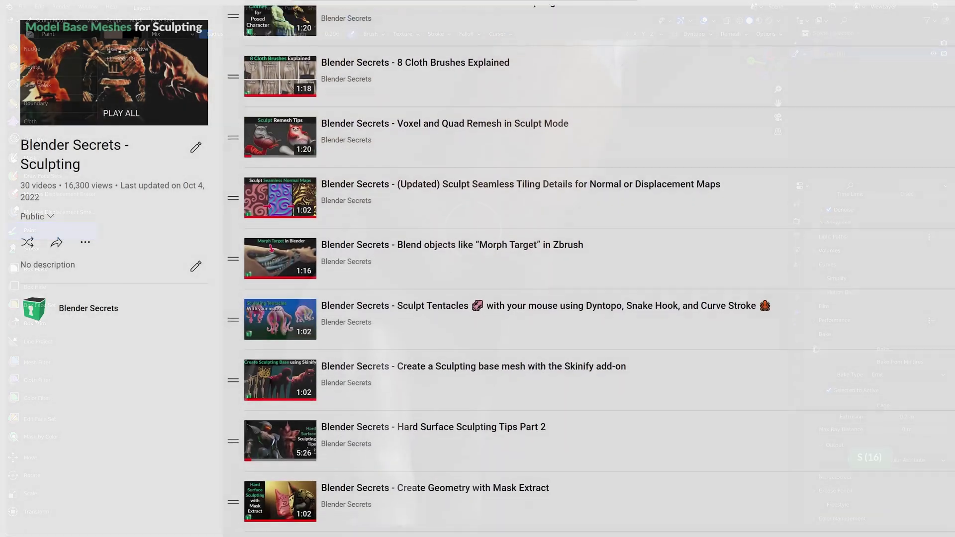